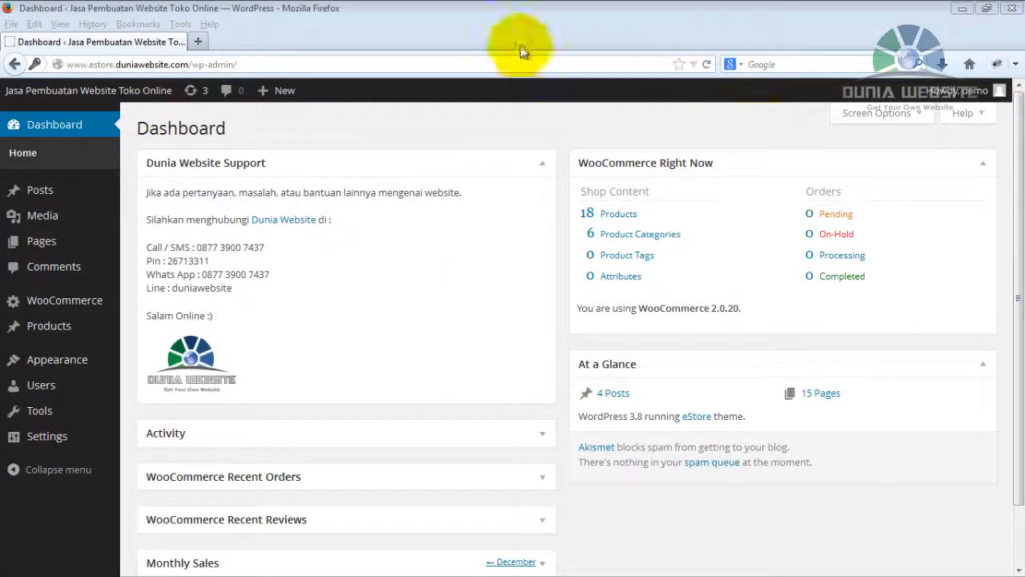
Open the site's public storefront in a new browser tab and switch to it
click(479, 35)
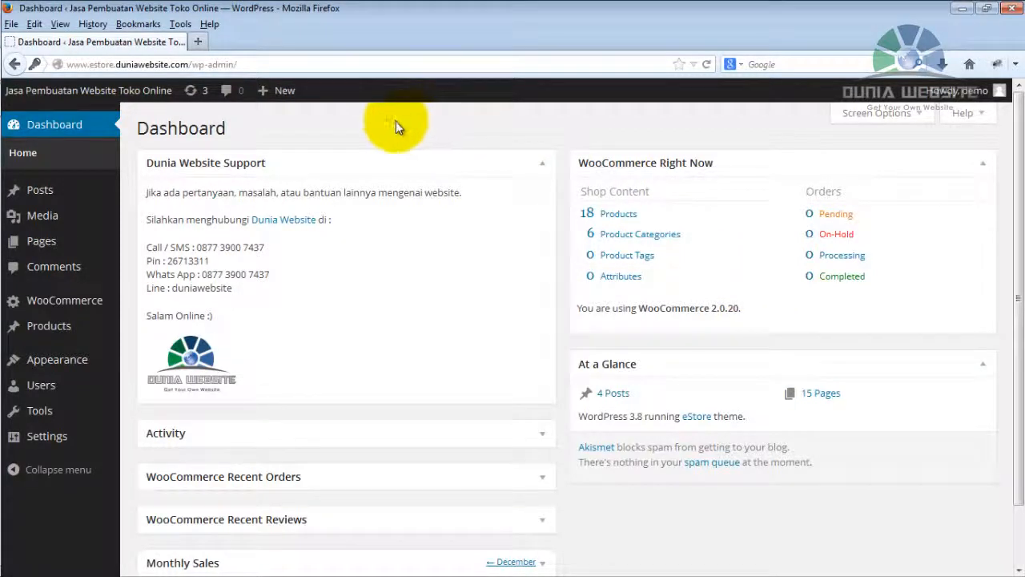
mouse_move(112, 92)
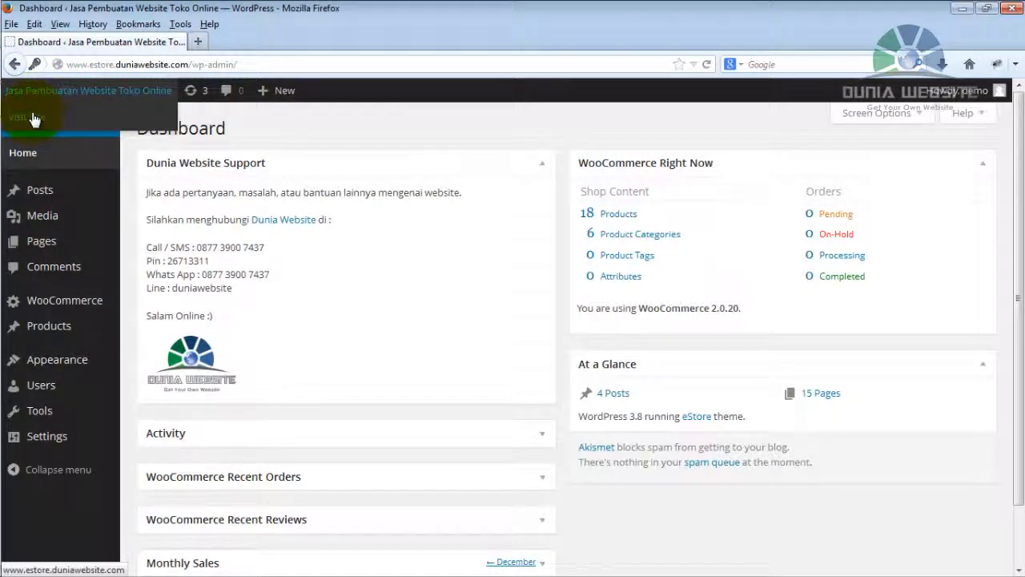
right_click(34, 119)
click(87, 126)
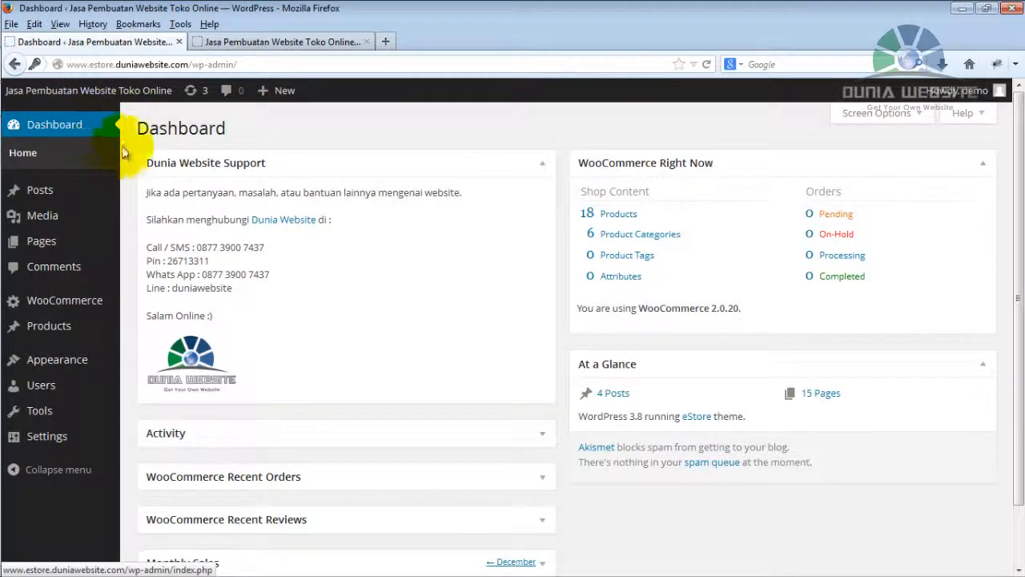
click(305, 42)
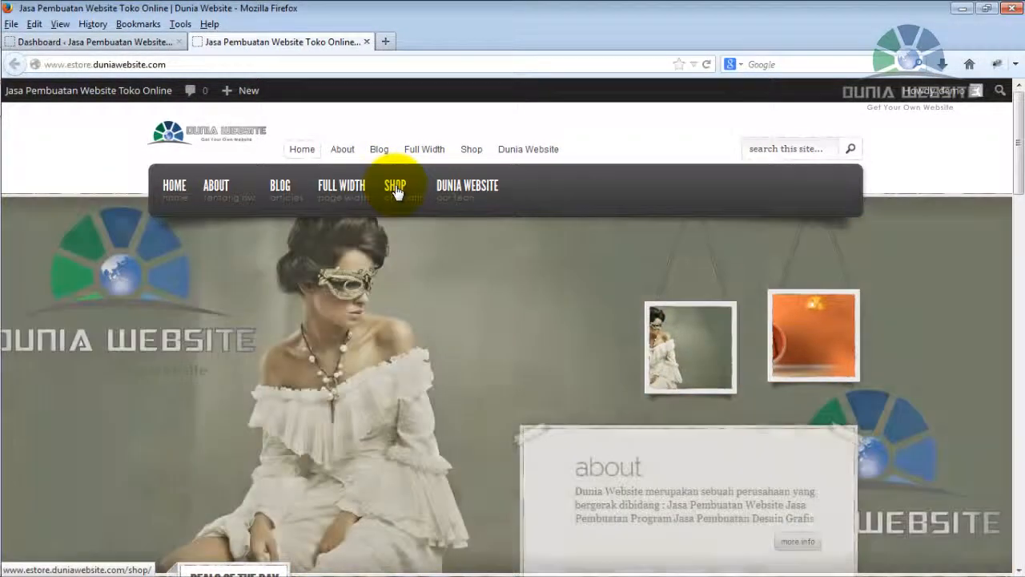
Browse to page 2 of the shop's product listing and open the product Contoh Produk 4
click(397, 192)
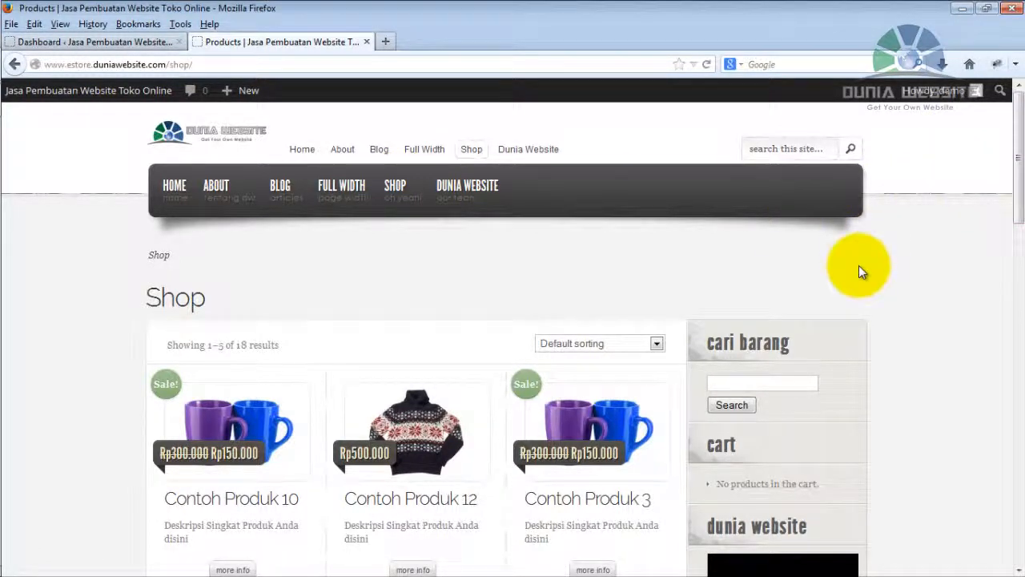
drag(1017, 138, 1013, 229)
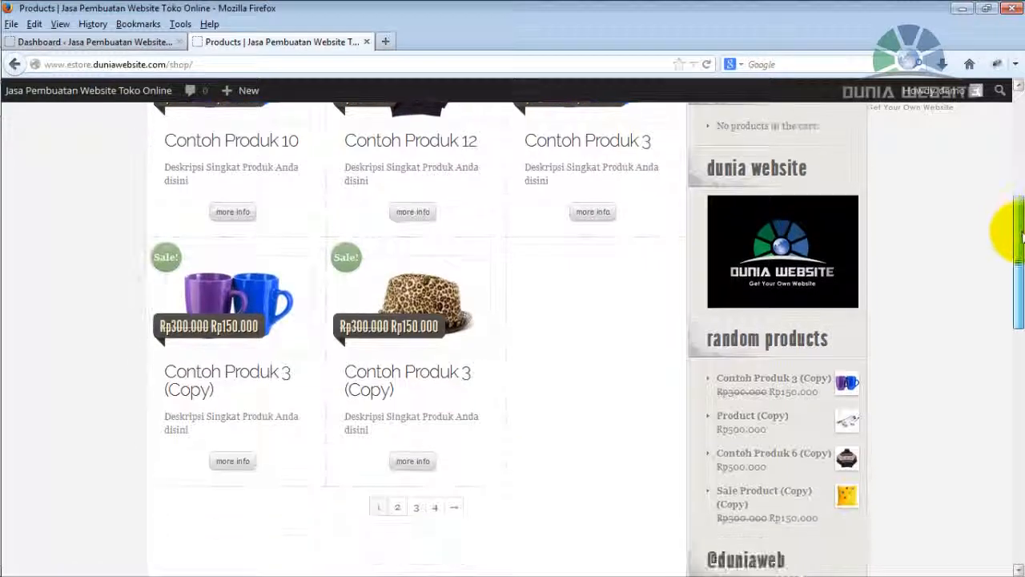
click(399, 508)
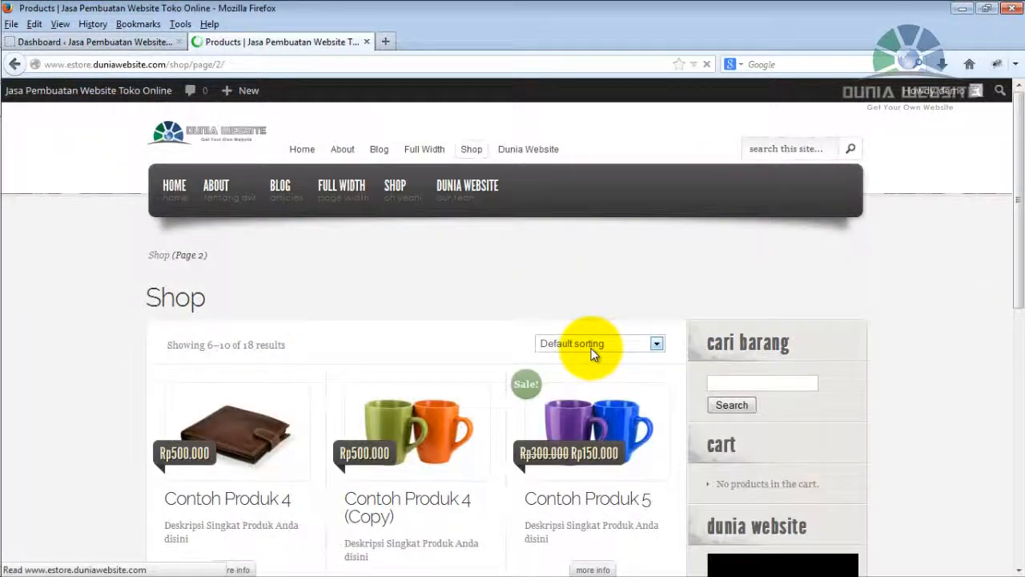
drag(1014, 165, 1016, 241)
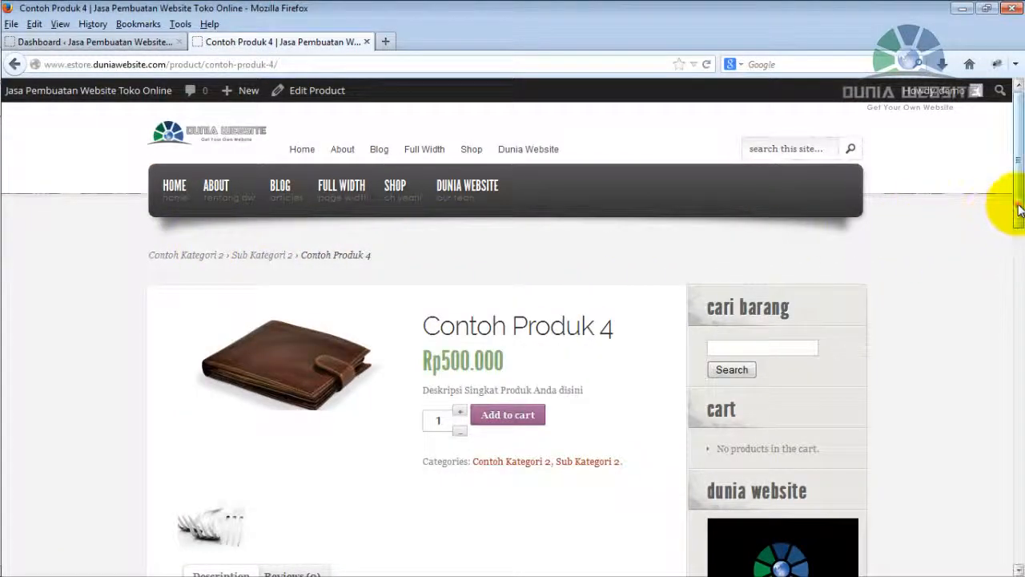
Examine the Contoh Produk 4 page, including its price, categories, description, reviews and related products
drag(1014, 206, 1021, 244)
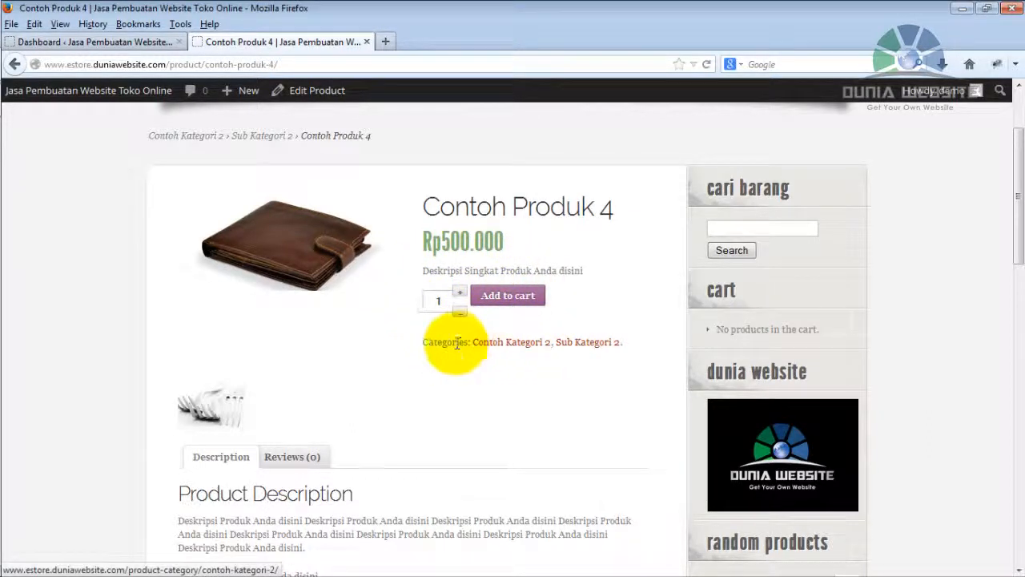
drag(1016, 202, 1018, 296)
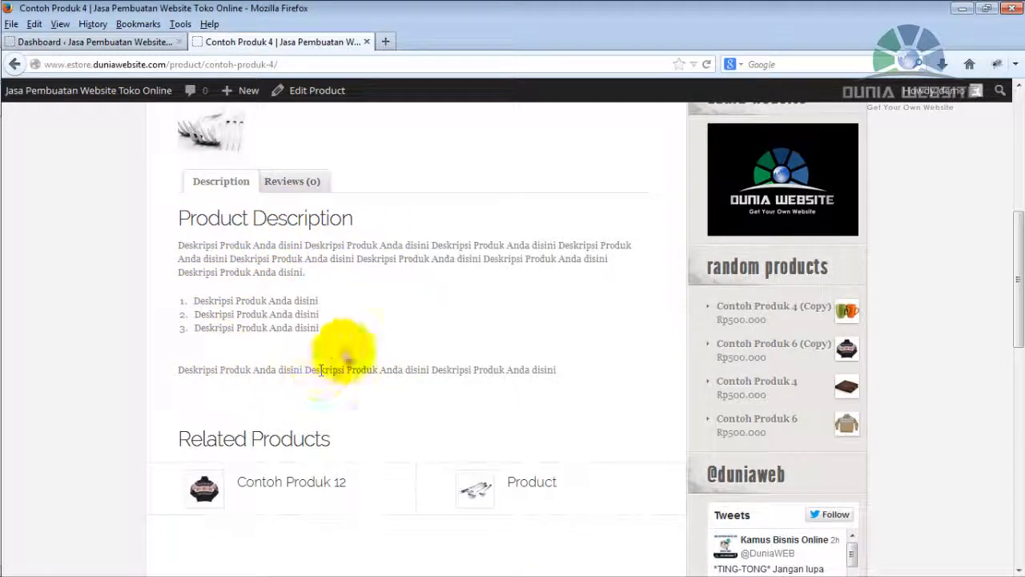
click(292, 191)
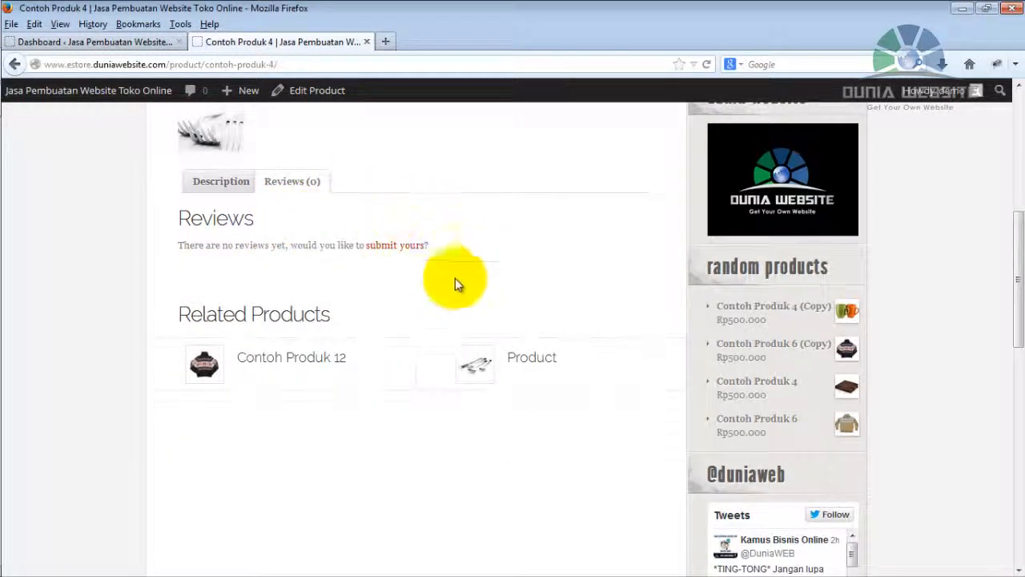
click(226, 192)
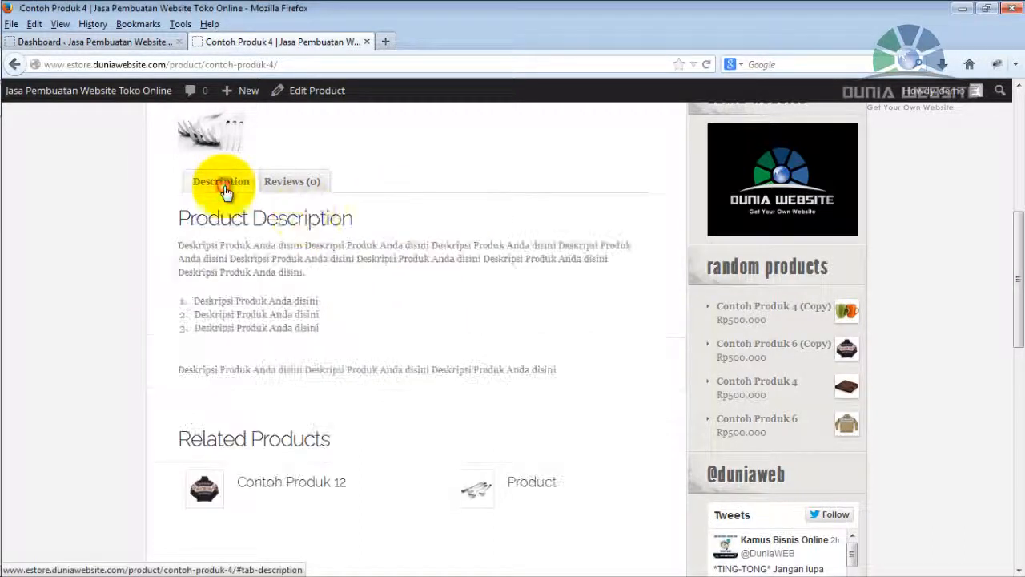
drag(1014, 252, 904, 314)
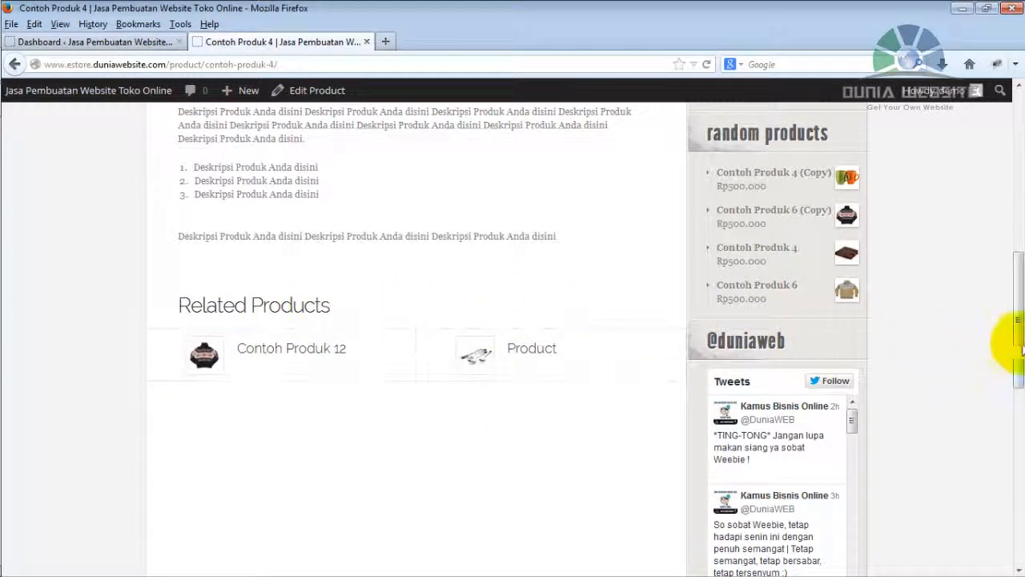
drag(1013, 339, 1014, 212)
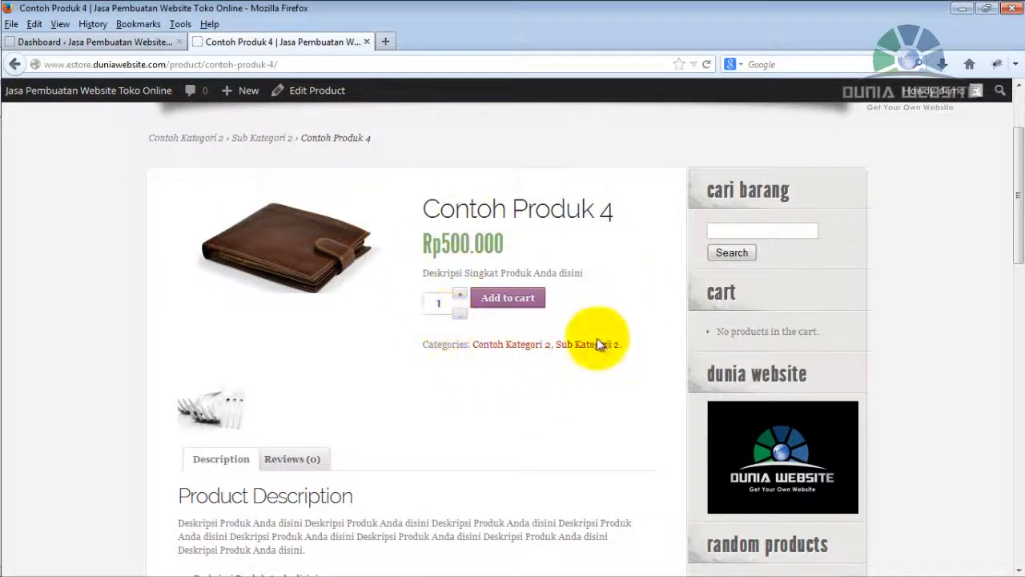
Return to the site's admin area and start a new product from the products list
click(141, 44)
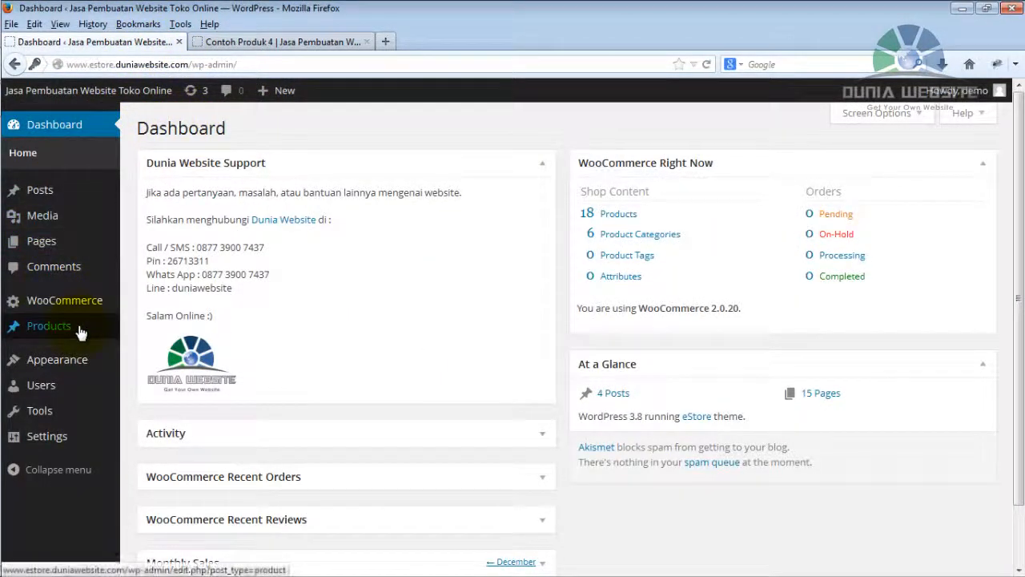
mouse_move(56, 335)
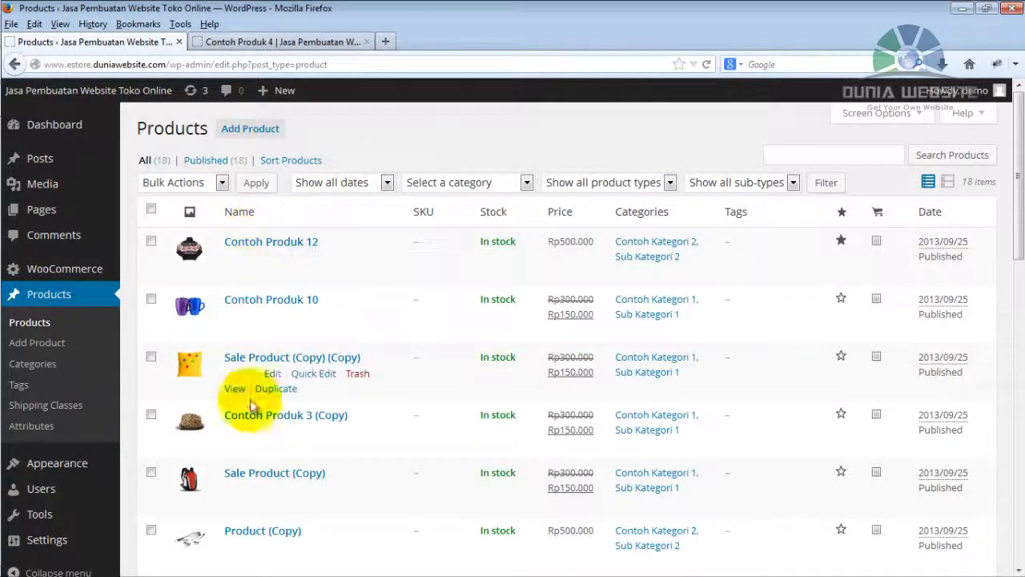
mouse_move(1014, 129)
mouse_down()
mouse_move(1014, 401)
mouse_move(1019, 123)
mouse_up()
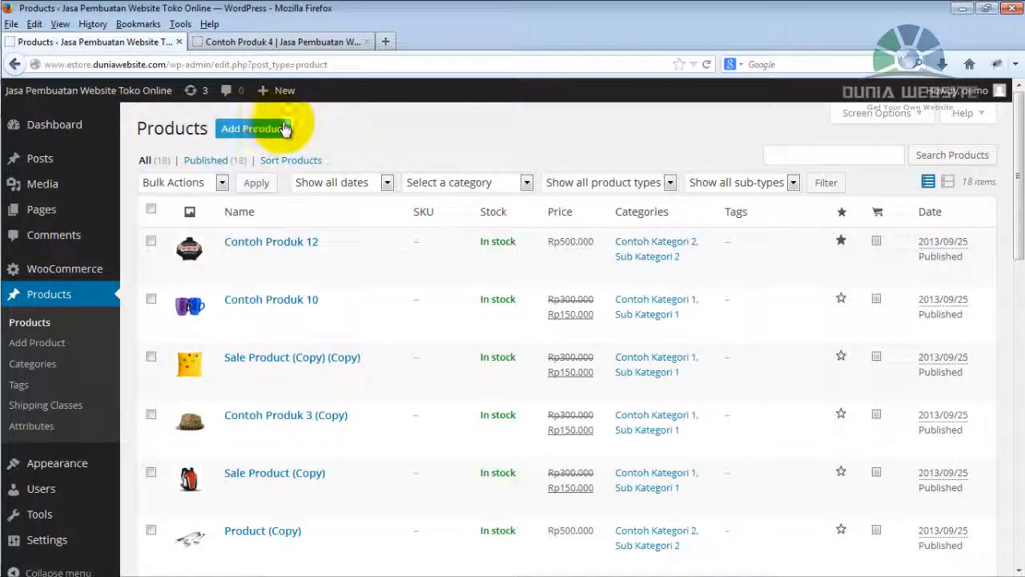
click(250, 128)
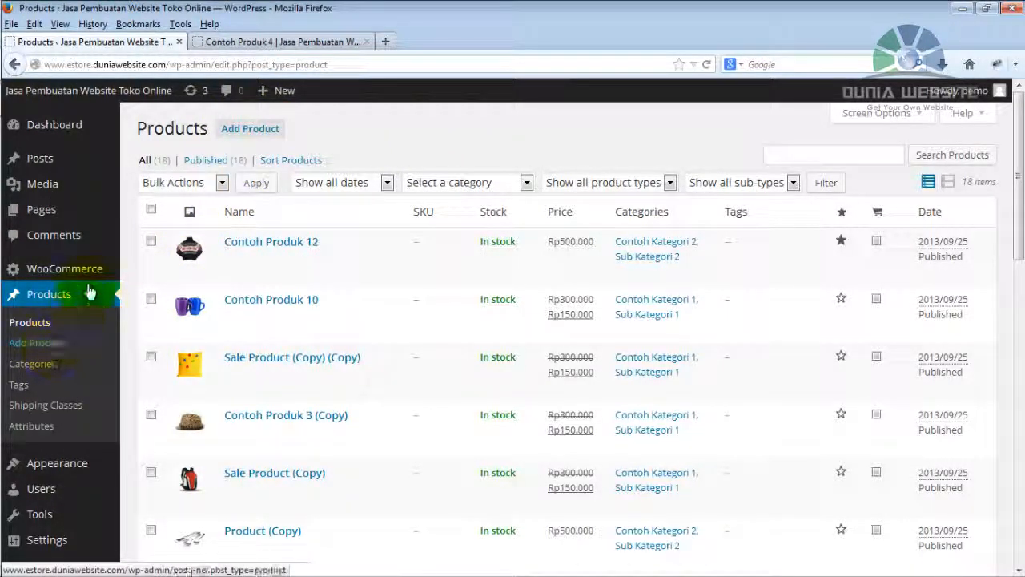
click(237, 136)
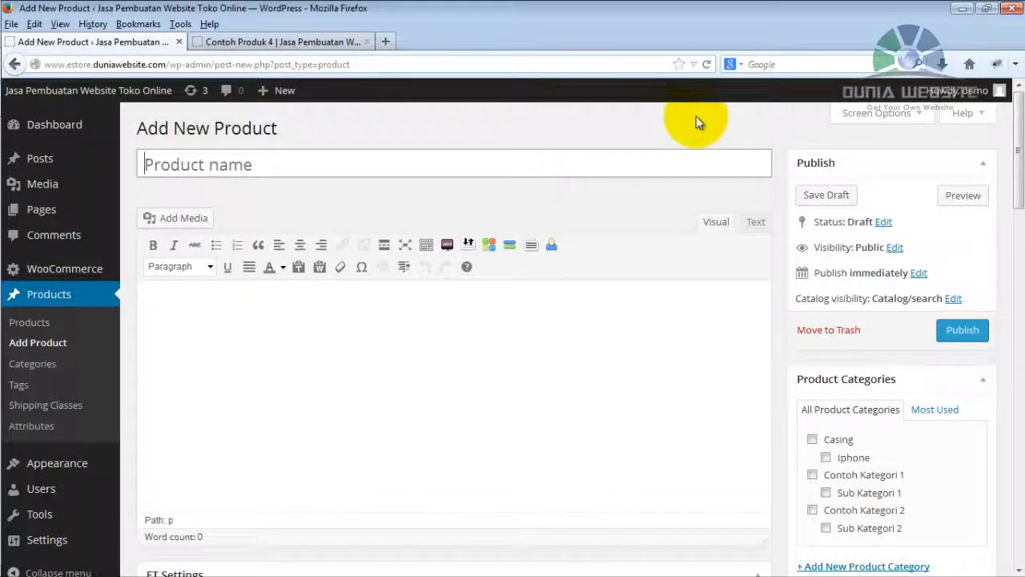
Name the product "Cincin Permata" and enter the description "Cincin permata bertahtakan berlian asli." and "Mendapat sertifikat dari penjual." as two paragraphs
mouse_move(1018, 136)
mouse_down()
mouse_move(1018, 458)
mouse_move(1016, 116)
mouse_up()
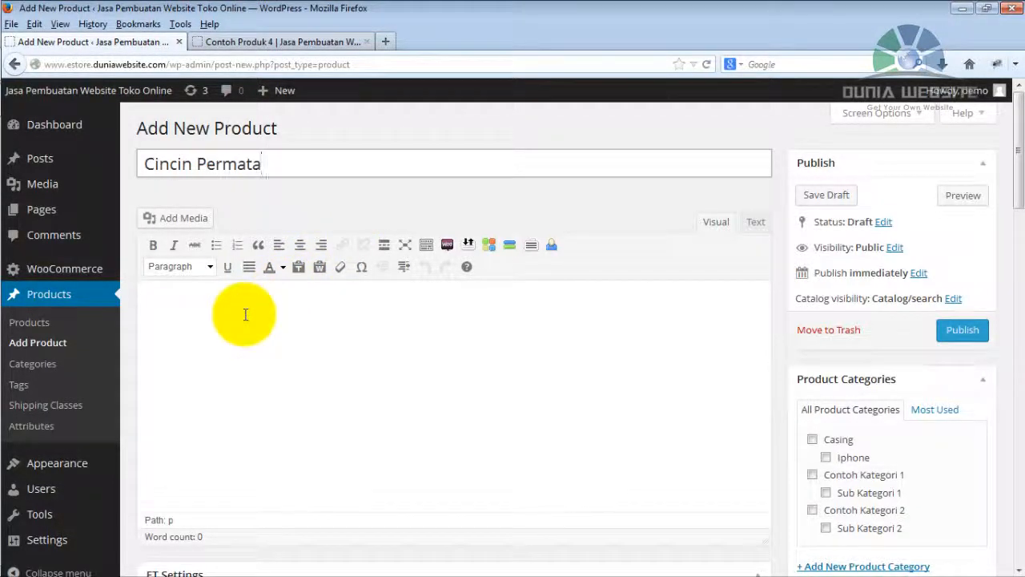
click(293, 320)
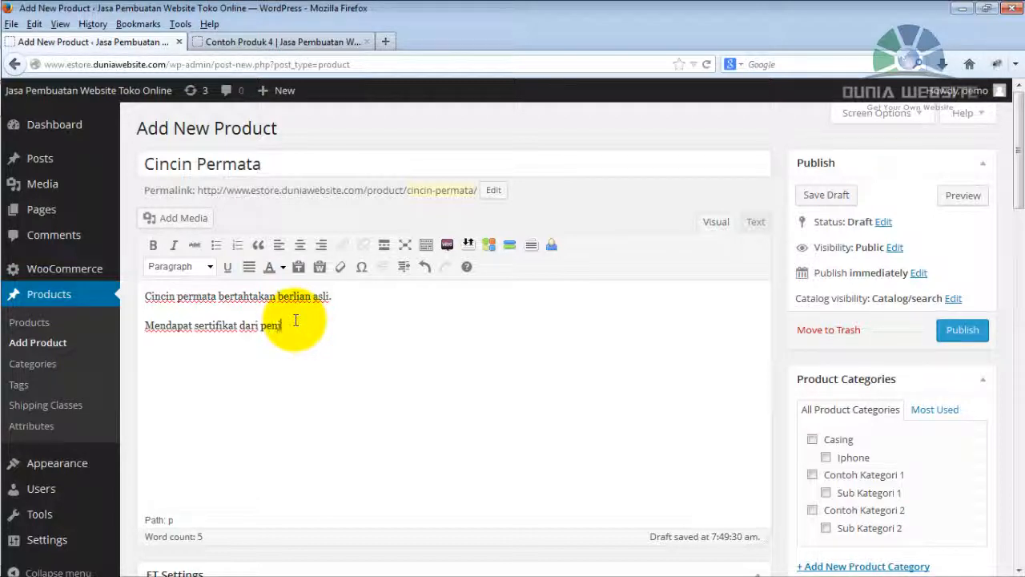
text(ual.)
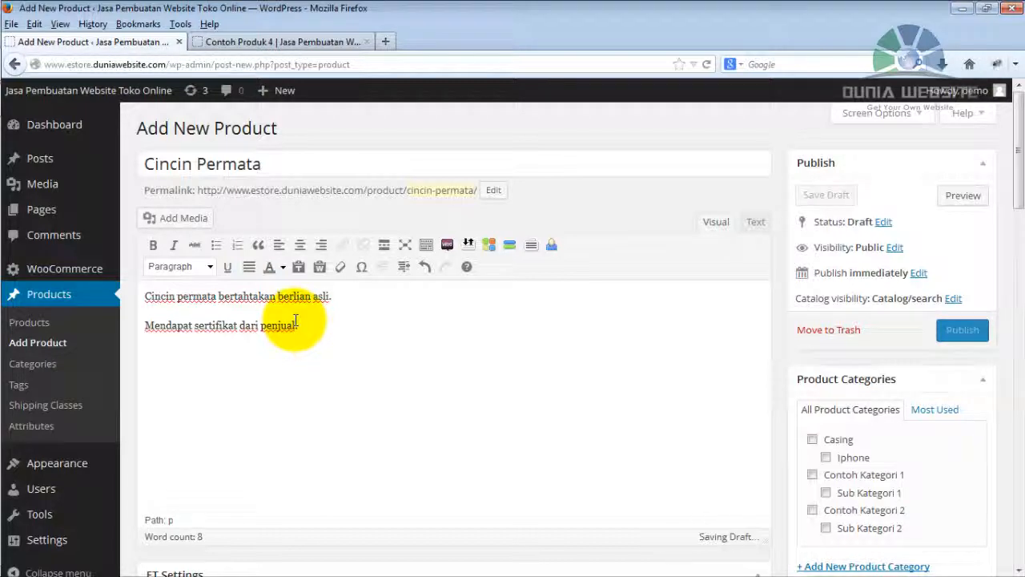
Copy both description paragraphs and paste them again below the existing text
drag(305, 324, 130, 294)
right_click(194, 298)
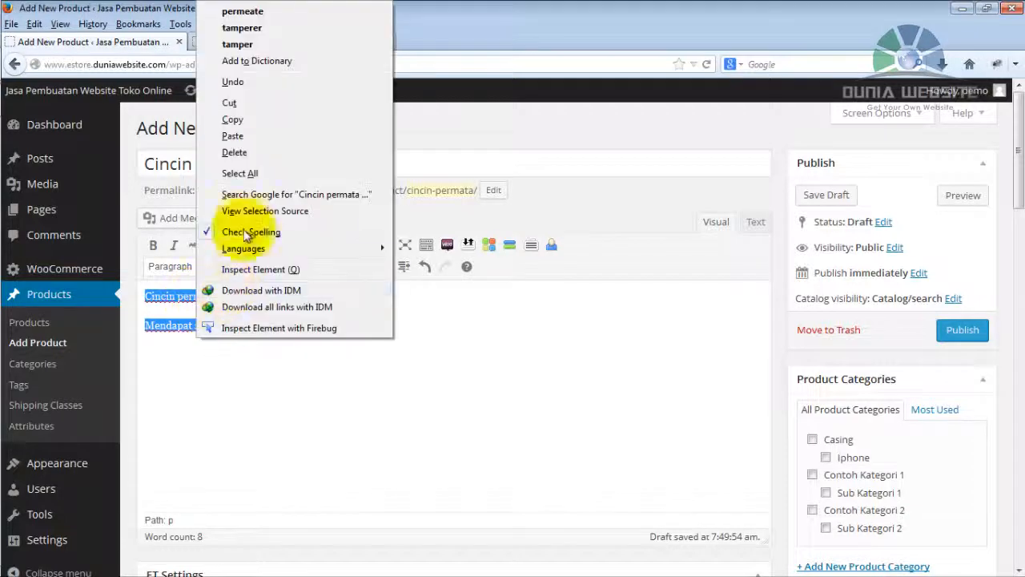
click(243, 120)
click(332, 330)
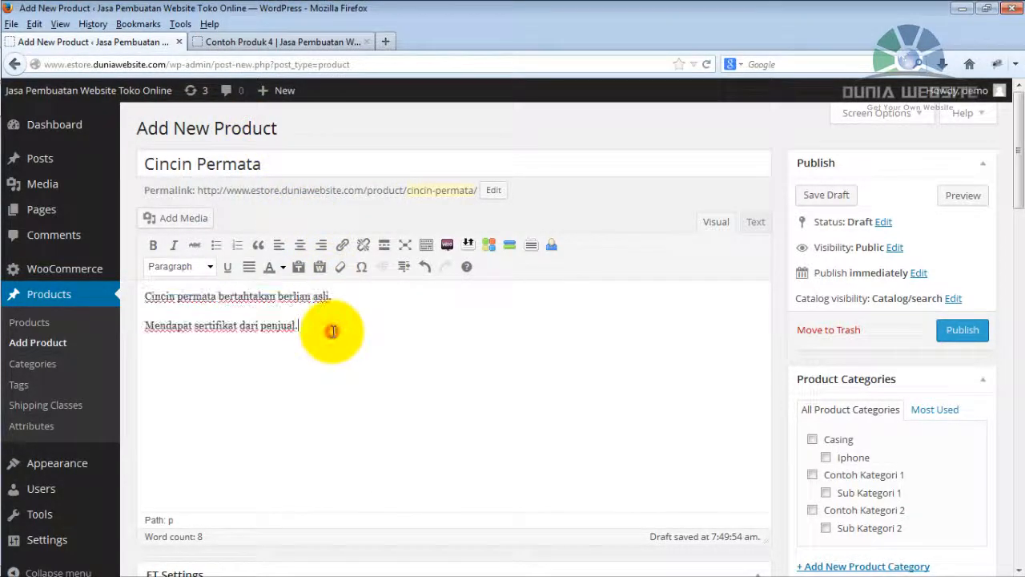
key(Return)
right_click(245, 350)
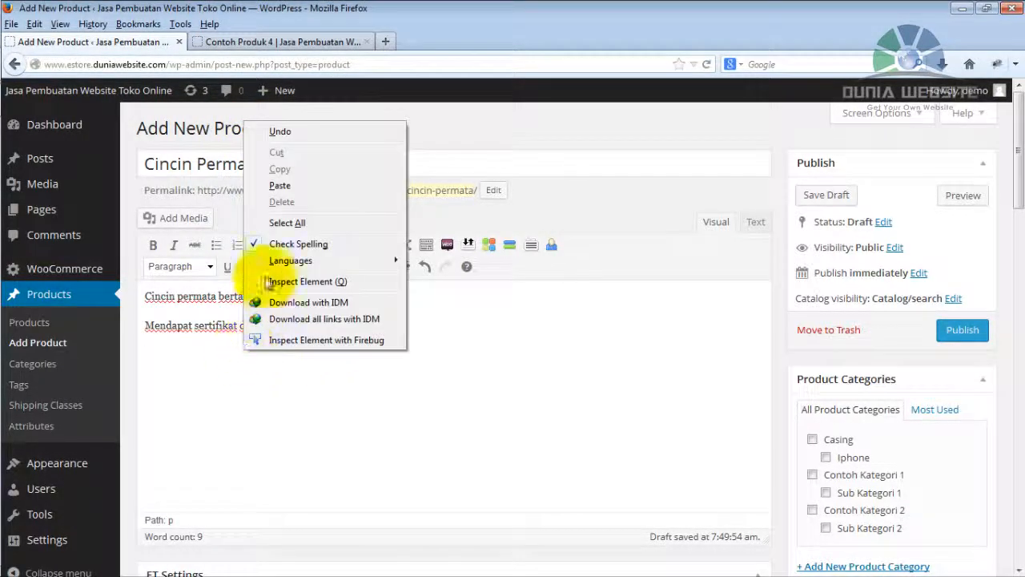
click(280, 186)
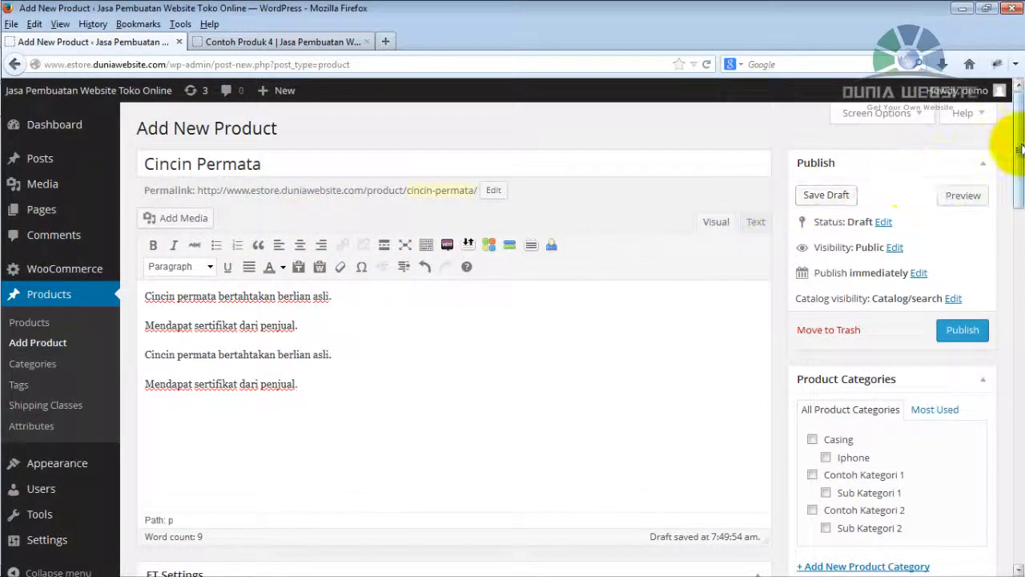
Add a new top-level product category named Fashion to the product
drag(1019, 160, 1019, 203)
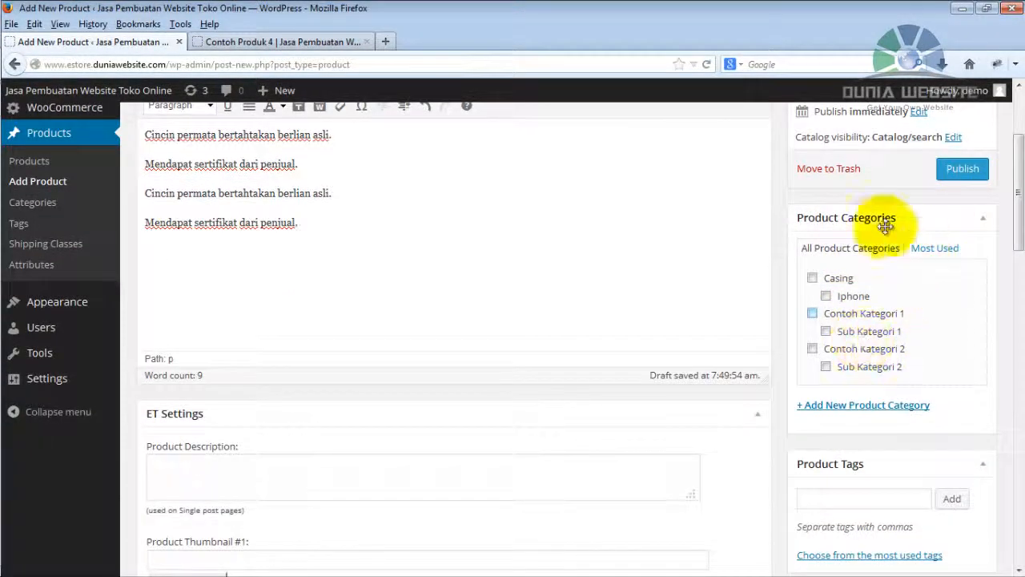
click(868, 407)
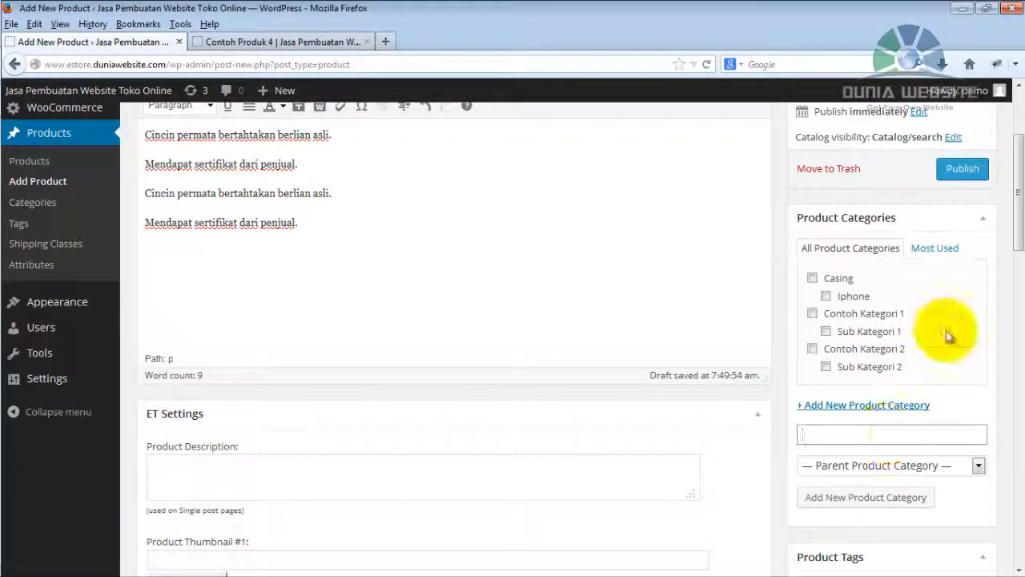
drag(1019, 236, 1020, 186)
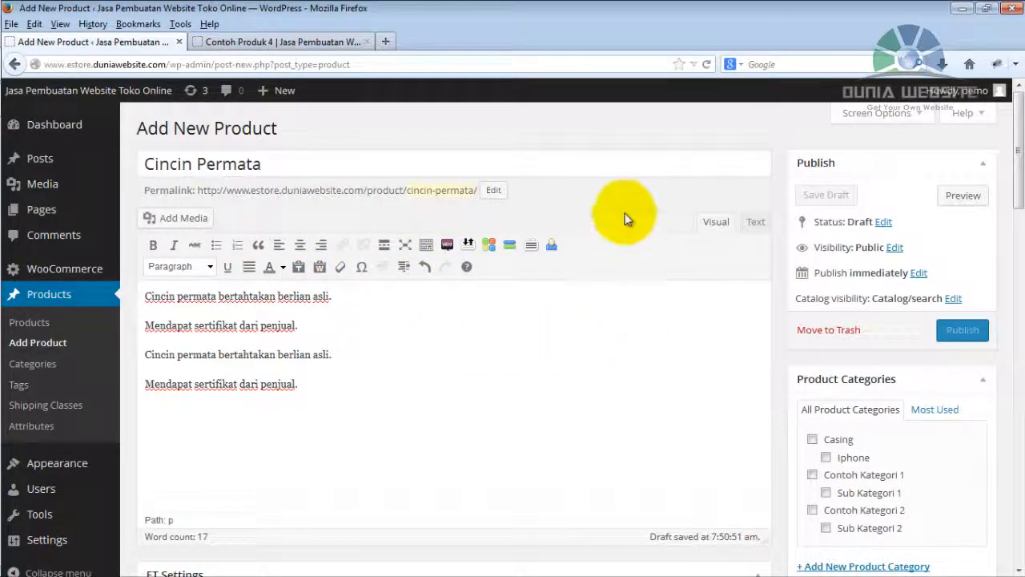
drag(1021, 195, 1011, 230)
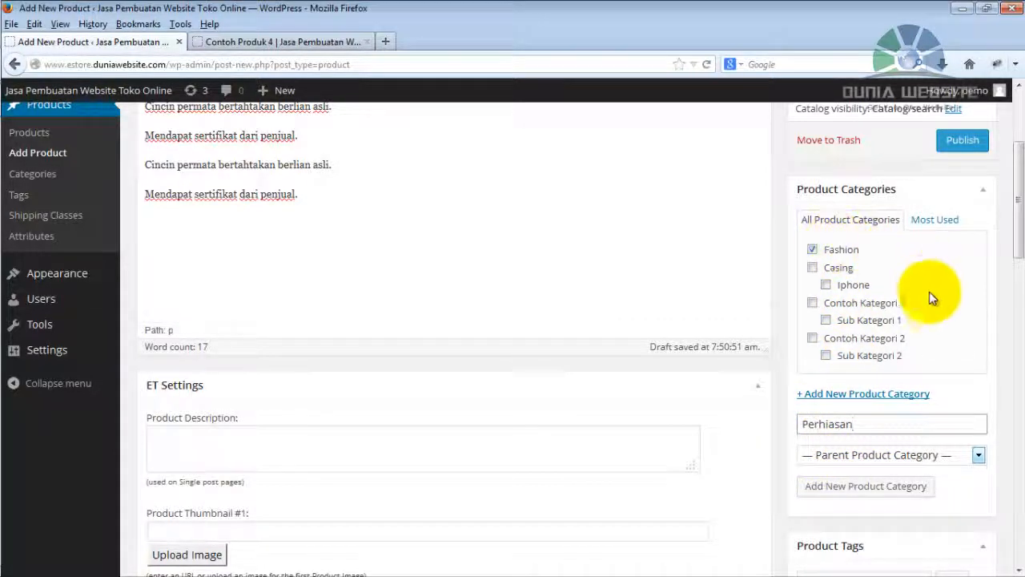
Add the new product category Perhiasan as a child of Fashion
click(830, 457)
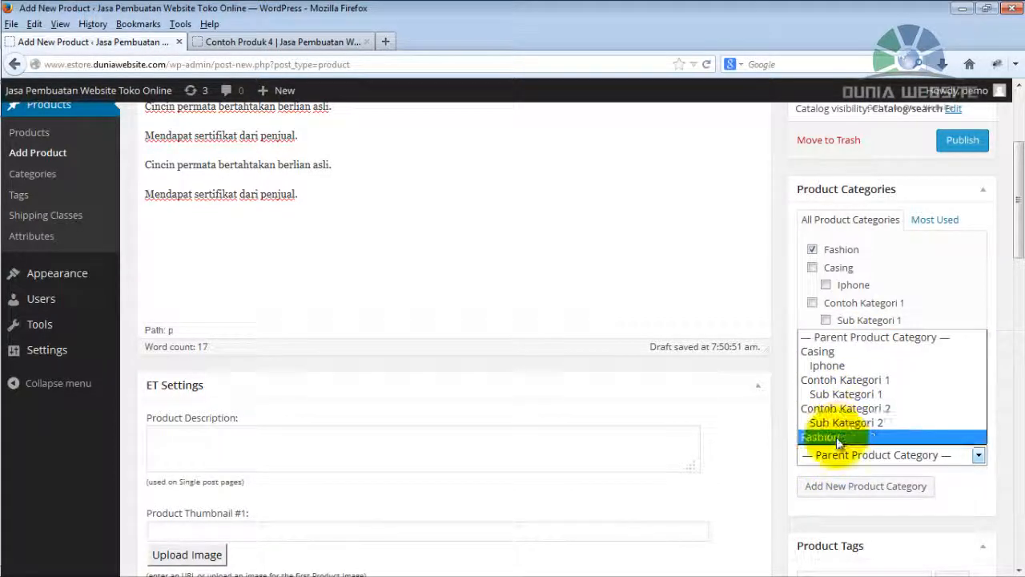
click(836, 437)
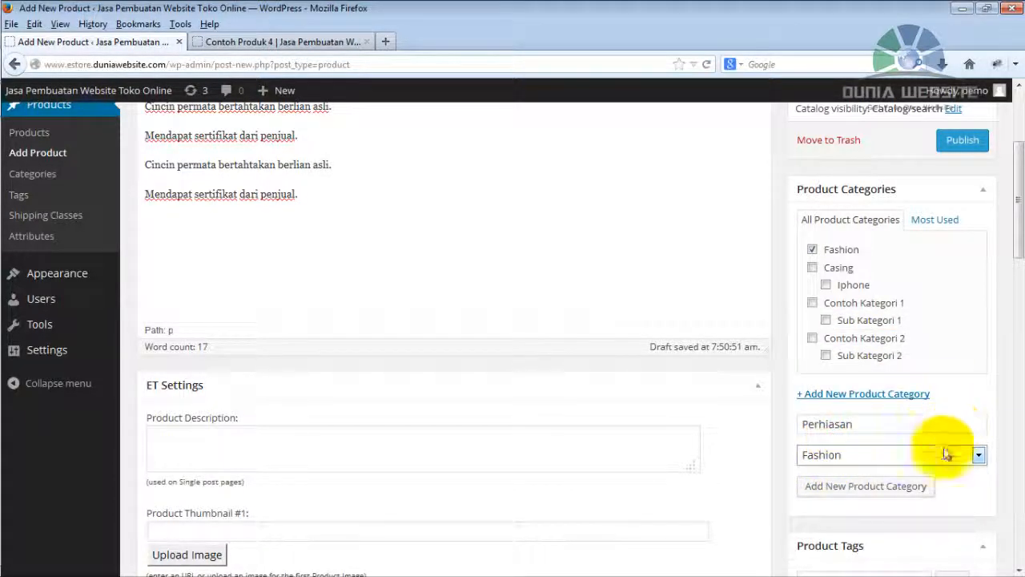
click(863, 489)
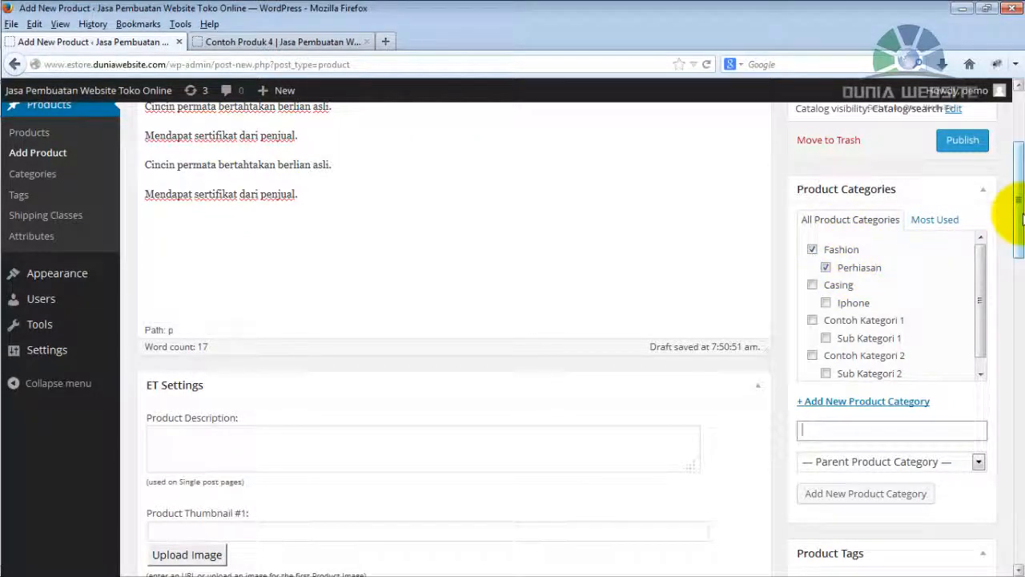
Set the product's regular price to Rp 300000 in the general product data
drag(1022, 217, 1022, 437)
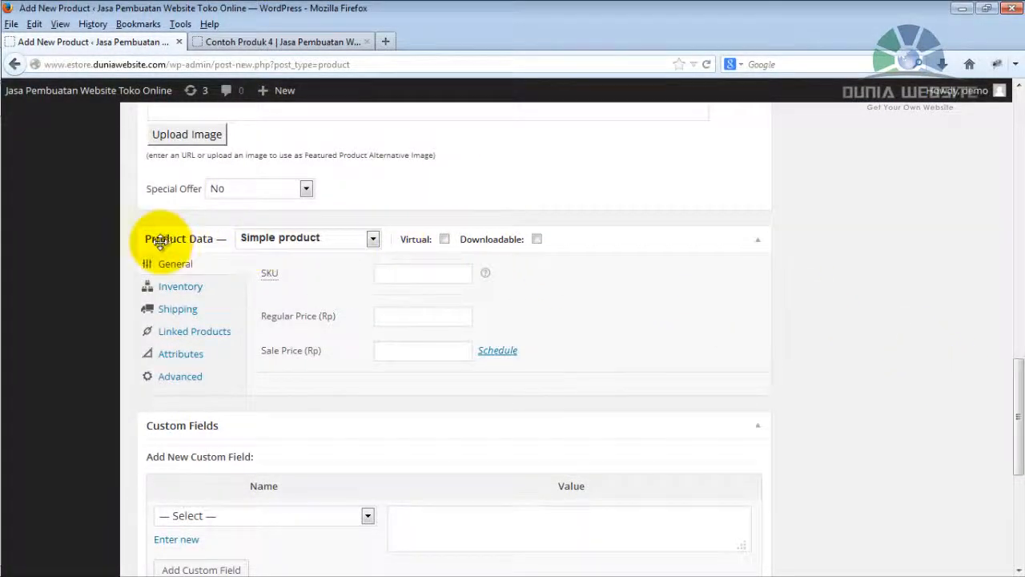
click(395, 312)
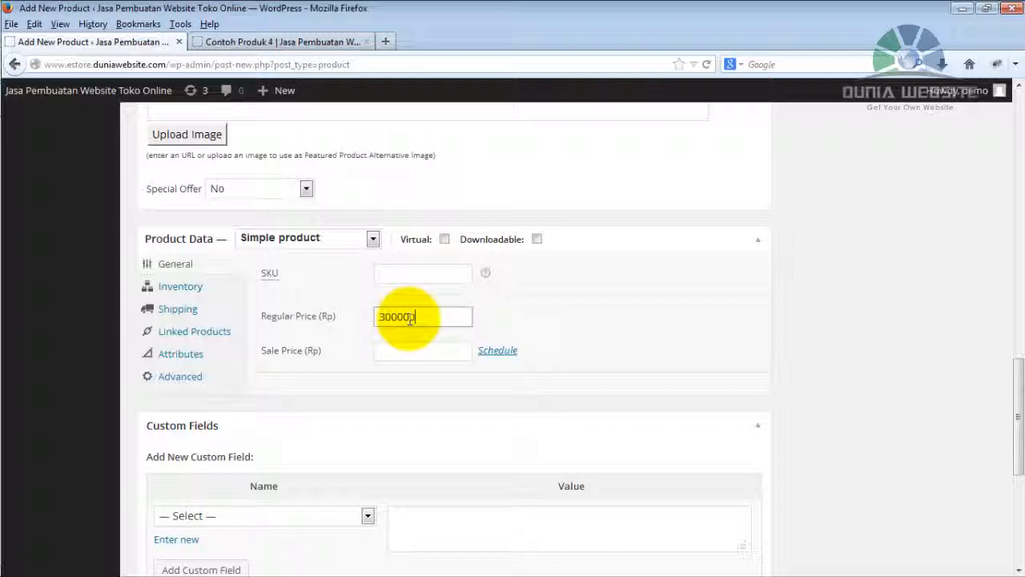
Change the product's regular price to Rp 3000000
text(30000000)
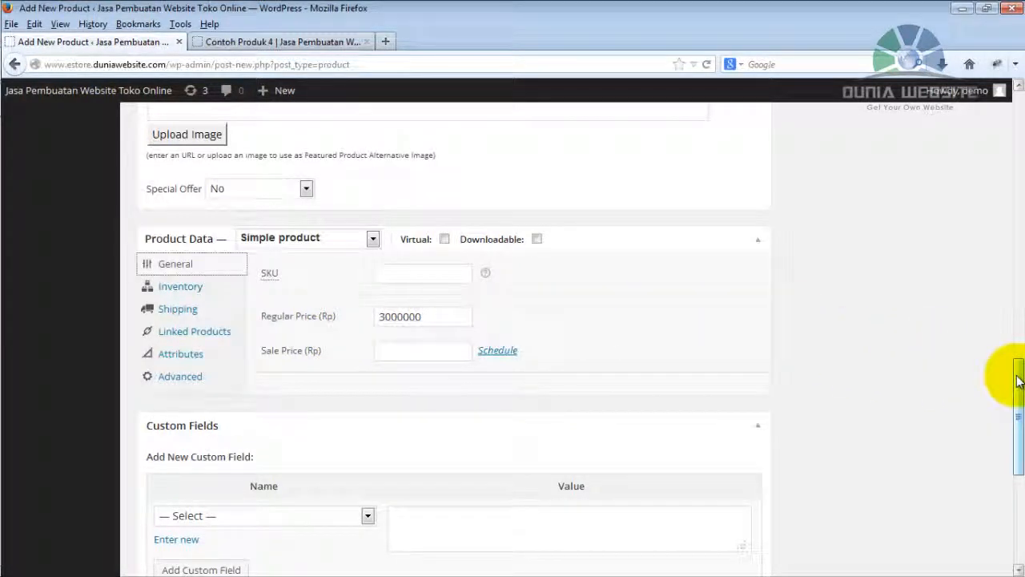
Start setting the featured image and upload the file Dummy Image Contoh Produk 1 from the Dummy Image folder
drag(1017, 382, 1014, 266)
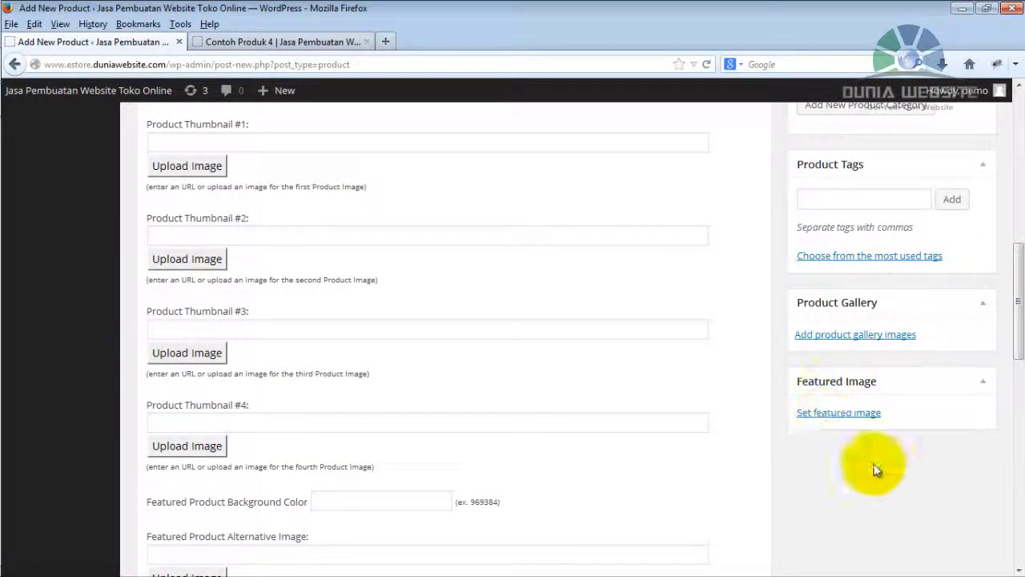
click(839, 414)
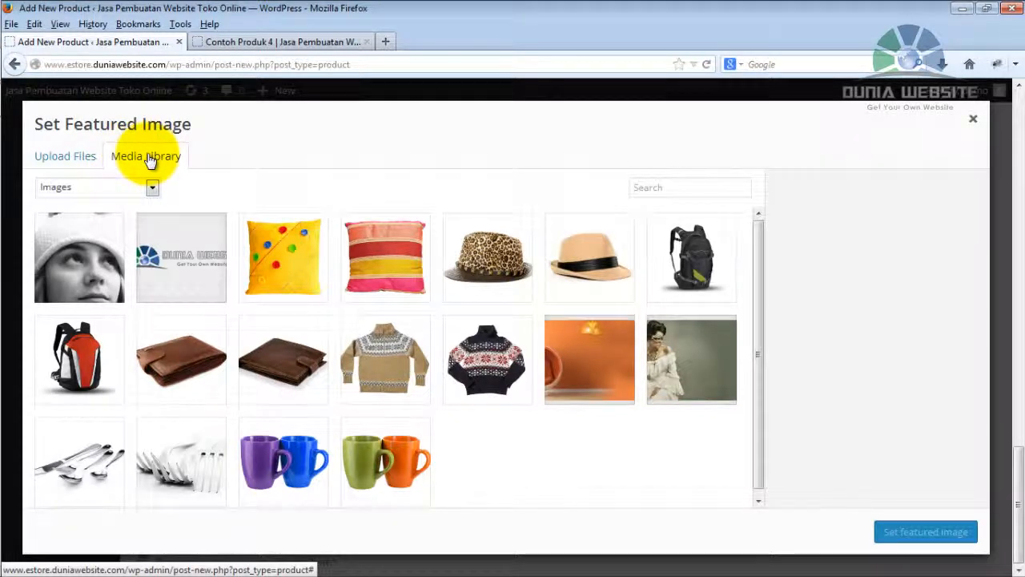
click(58, 154)
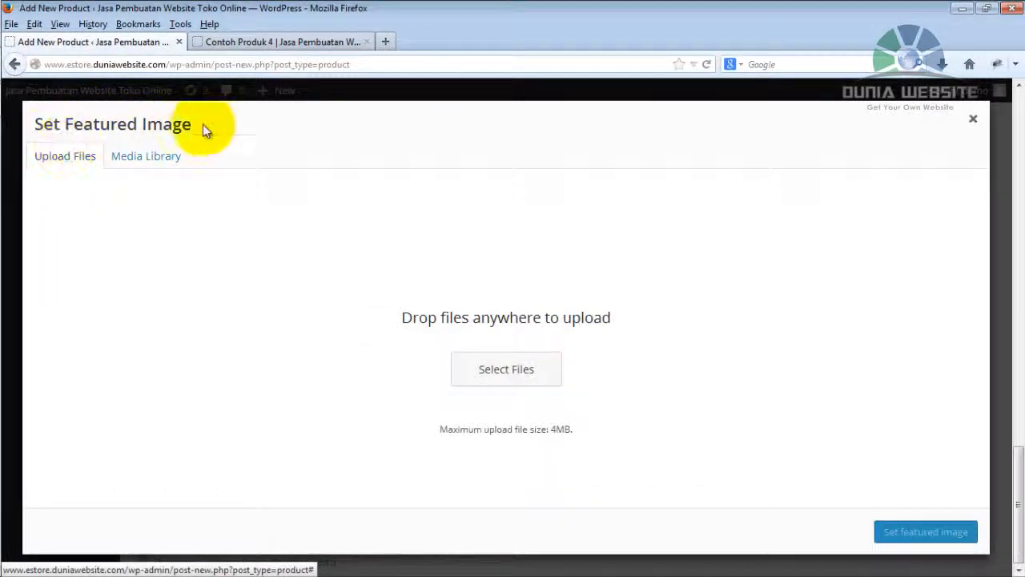
click(520, 369)
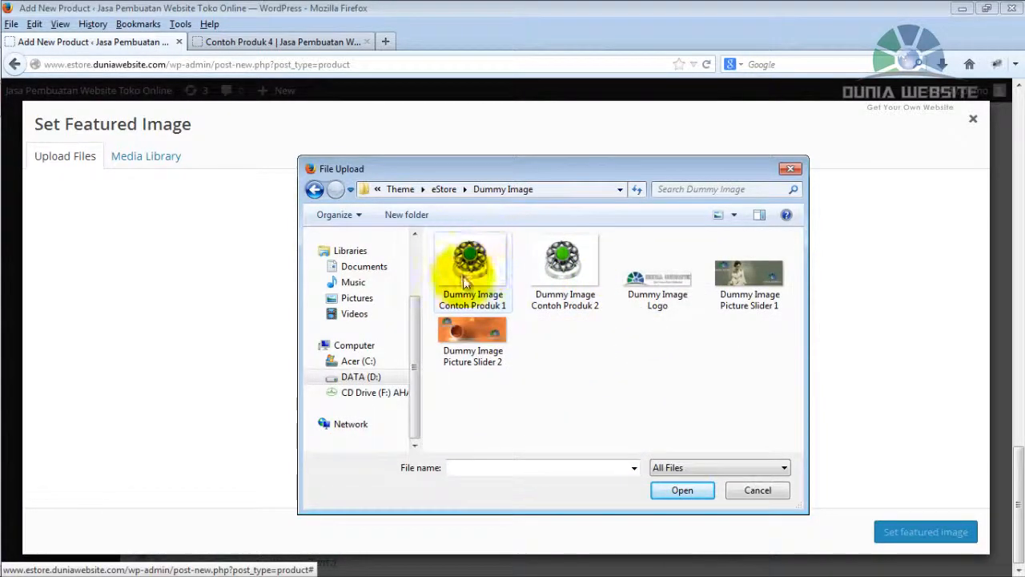
click(471, 269)
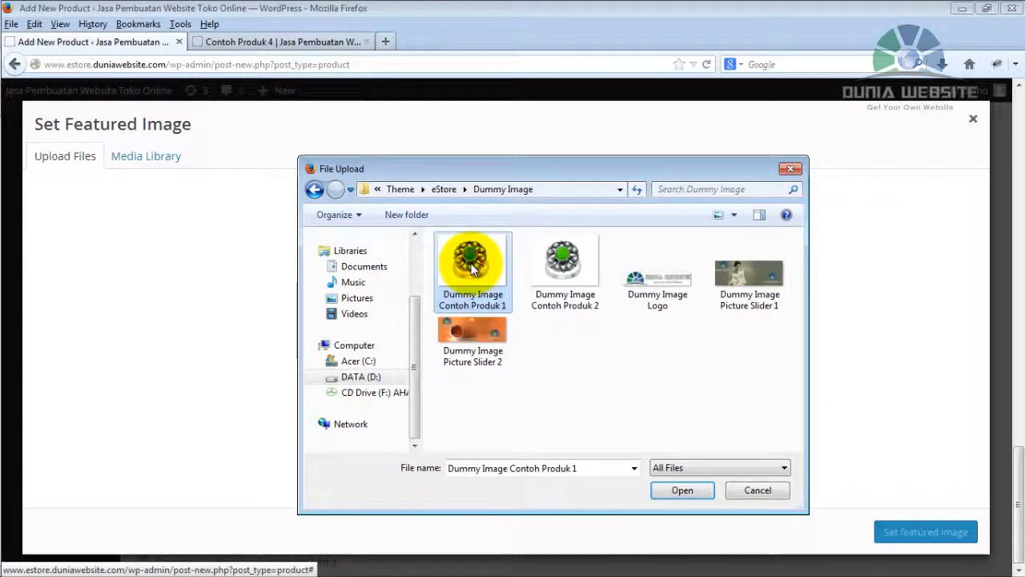
click(682, 490)
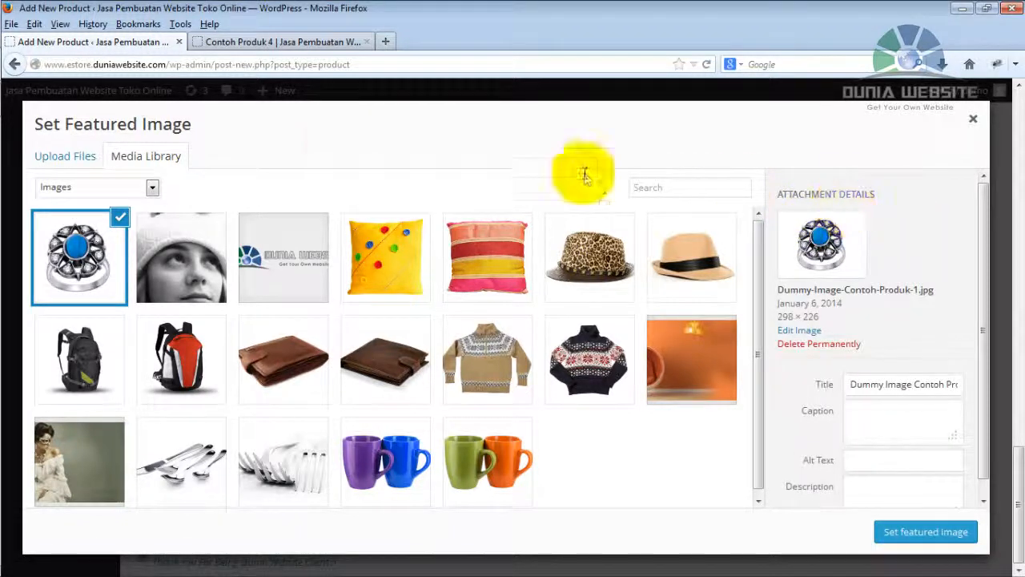
Upload the second ring picture, Dummy Image Contoh Produk 2, to the media library
click(71, 164)
click(499, 369)
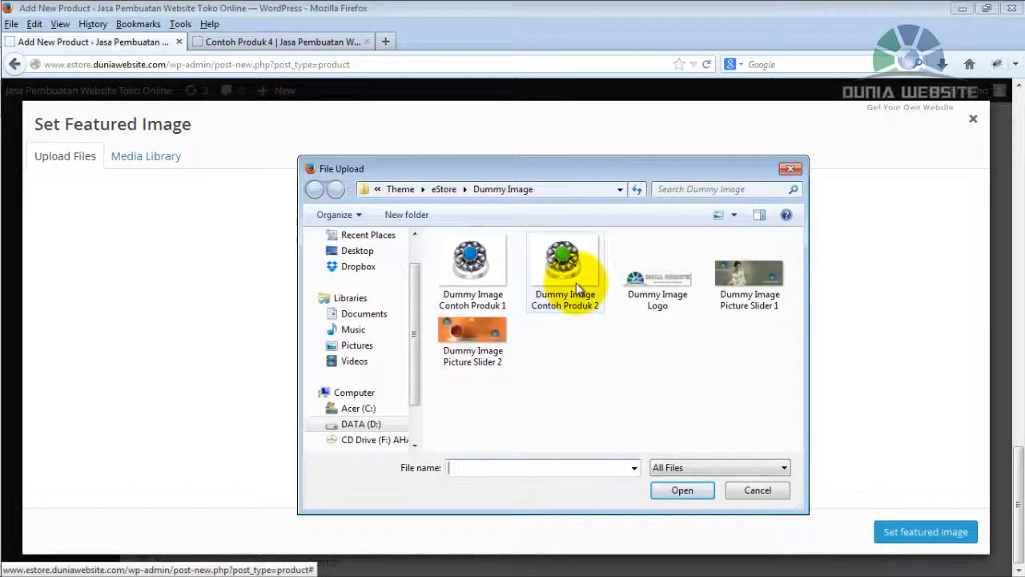
click(565, 272)
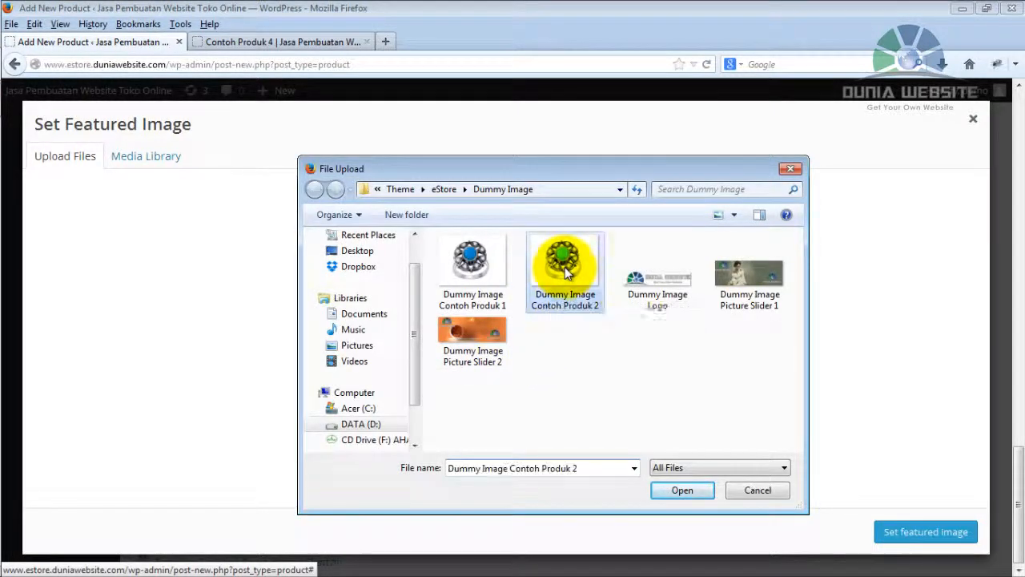
click(673, 490)
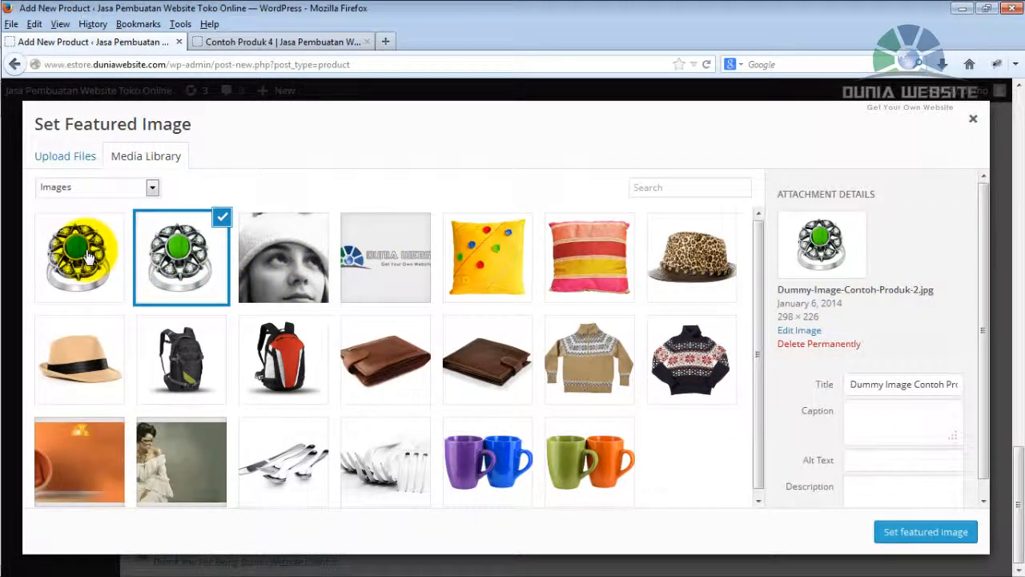
Set the blue ring picture Dummy-Image-Contoh-Produk-1.jpg as the product's featured image
click(77, 250)
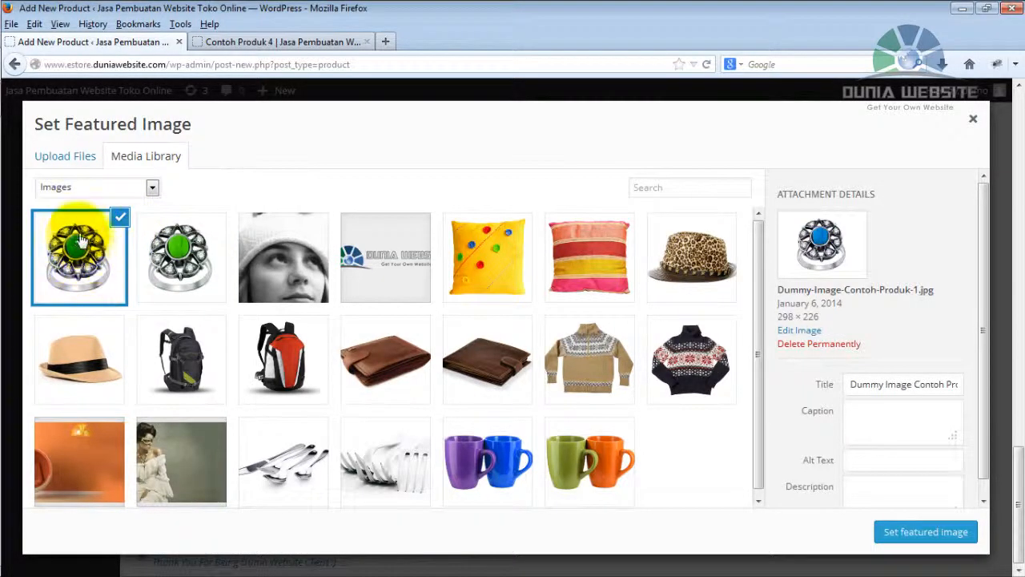
scroll(984, 232, down, 1)
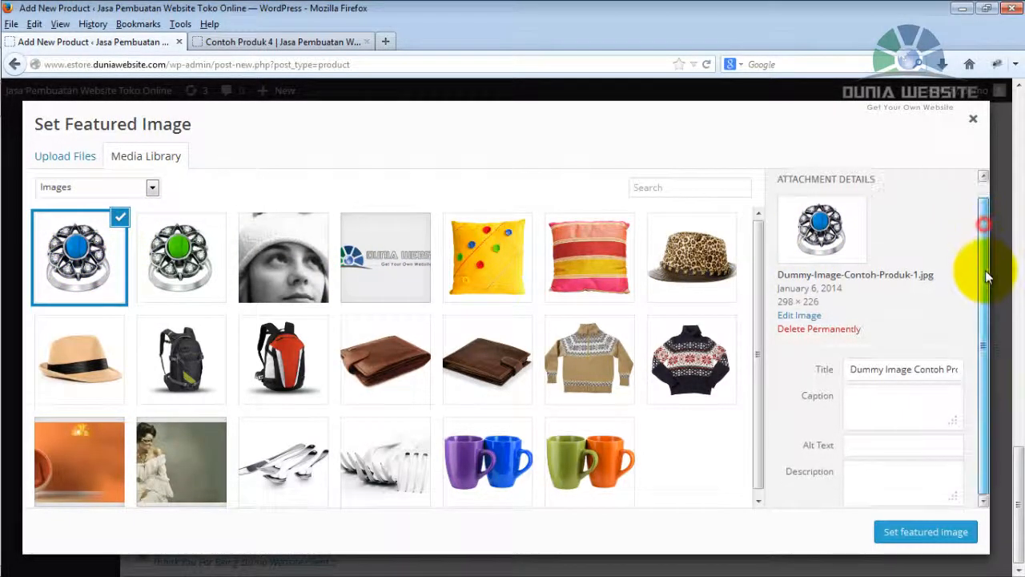
click(955, 534)
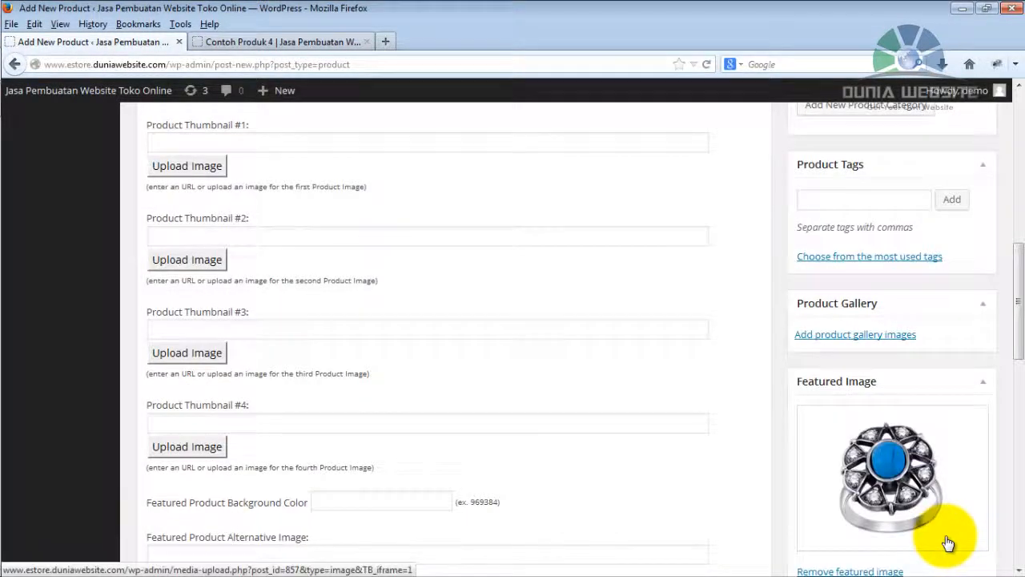
Compare the featured image with the main picture and gallery thumbnail on the Contoh Produk 4 store page
drag(1016, 320, 1018, 344)
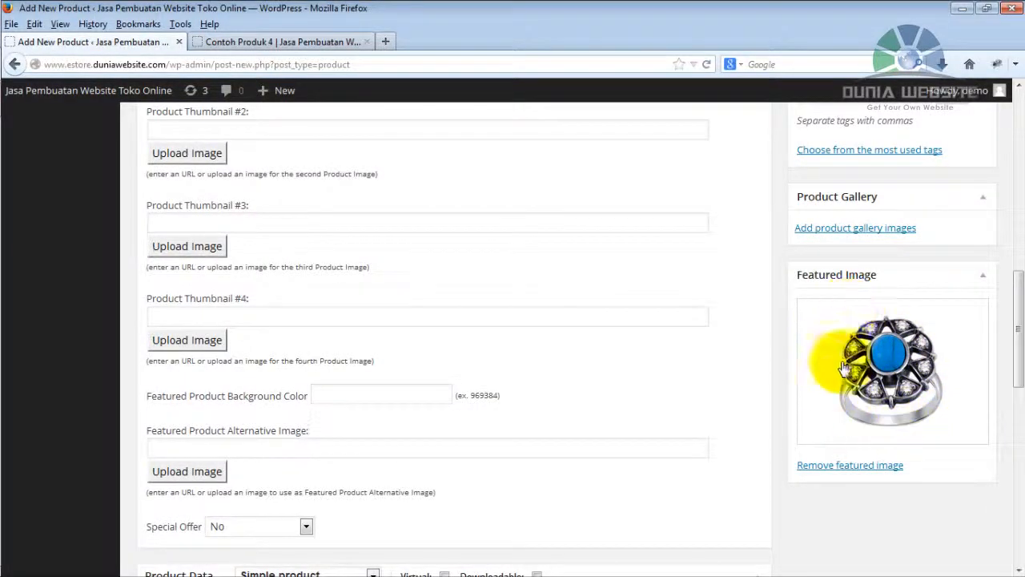
click(286, 40)
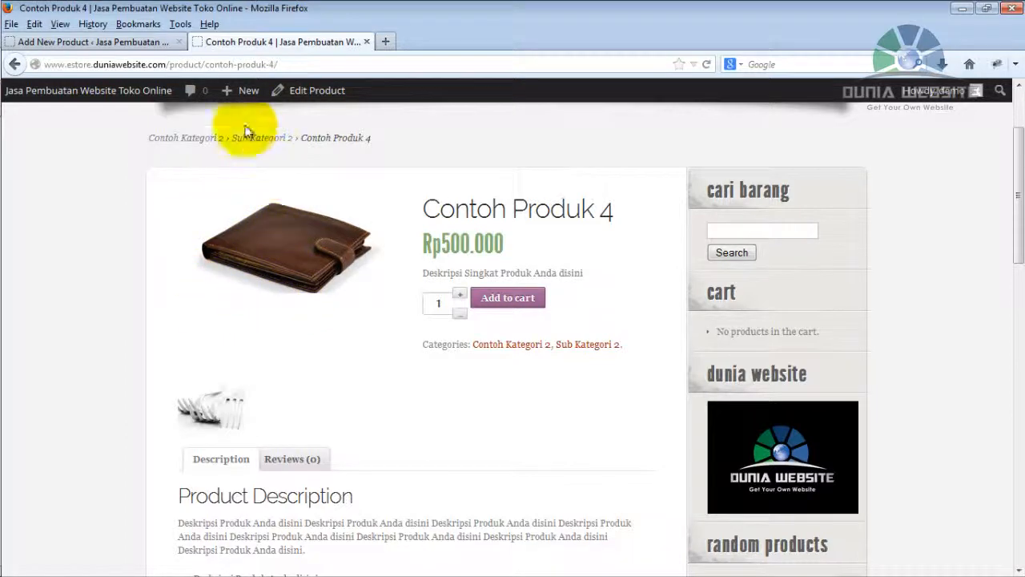
click(108, 39)
click(240, 39)
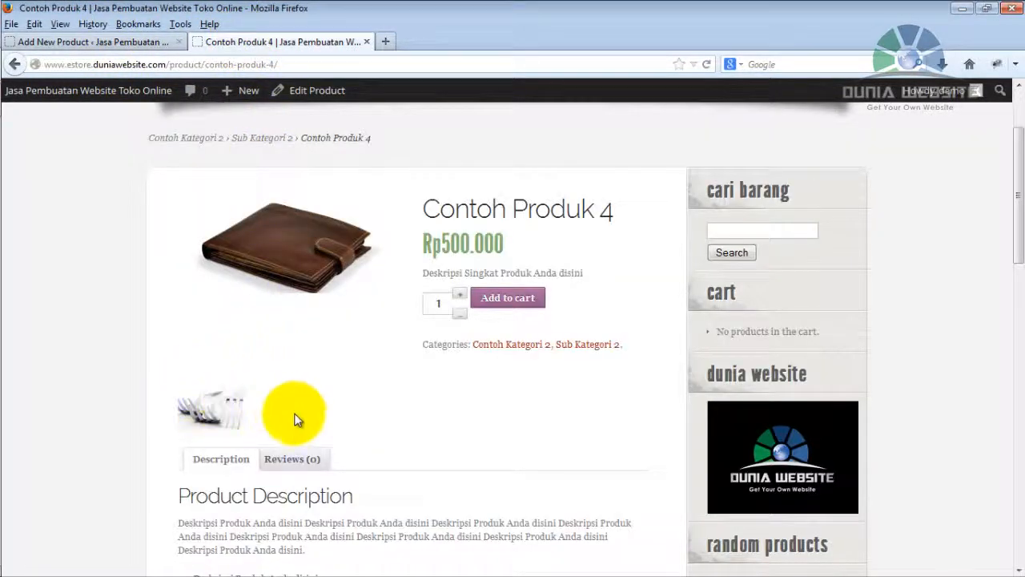
click(128, 42)
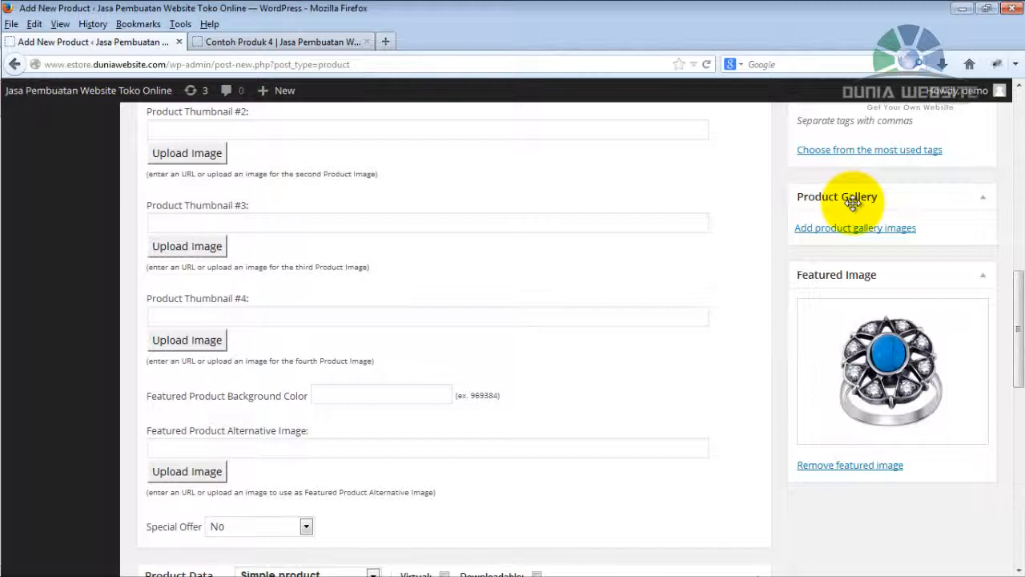
Add the green ring picture Dummy-Image-Contoh-Produk-2.jpg from the media library to the product gallery
click(867, 231)
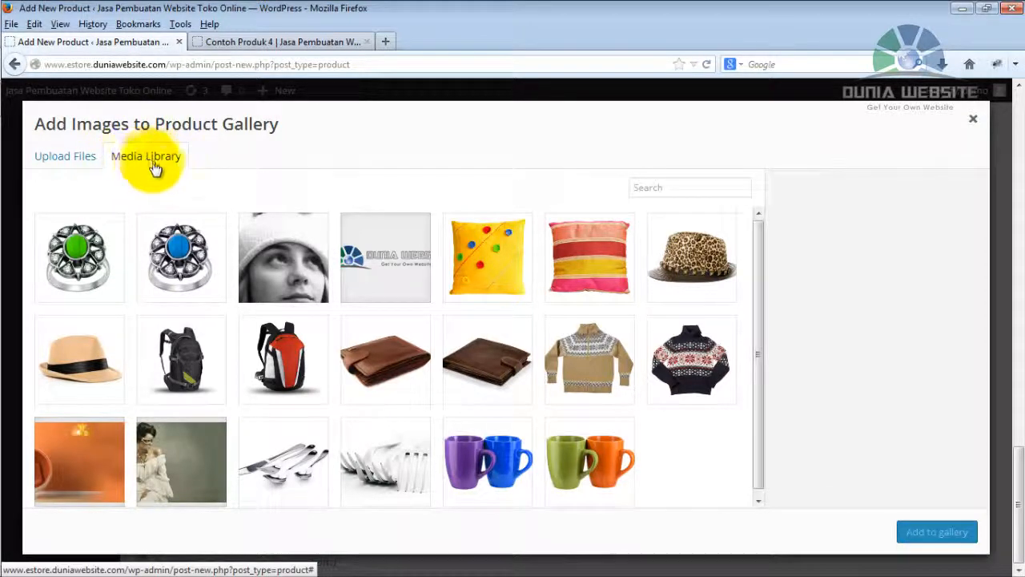
click(180, 248)
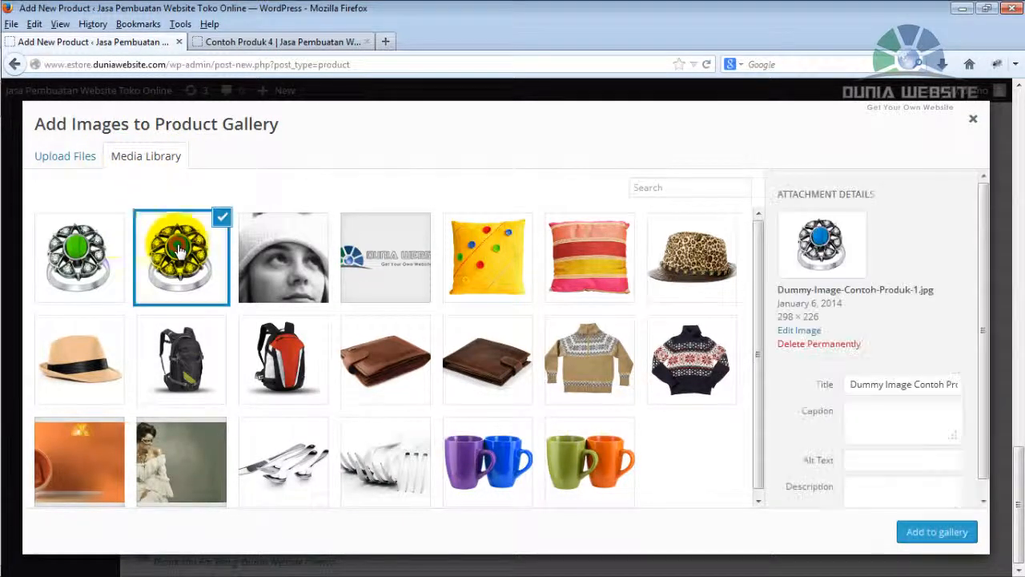
click(95, 234)
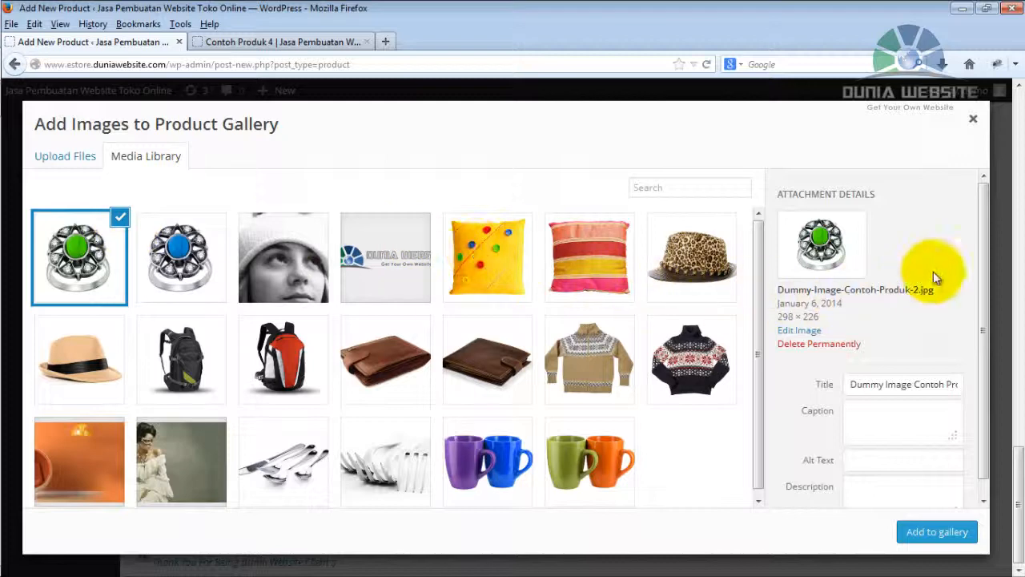
scroll(984, 251, down, 1)
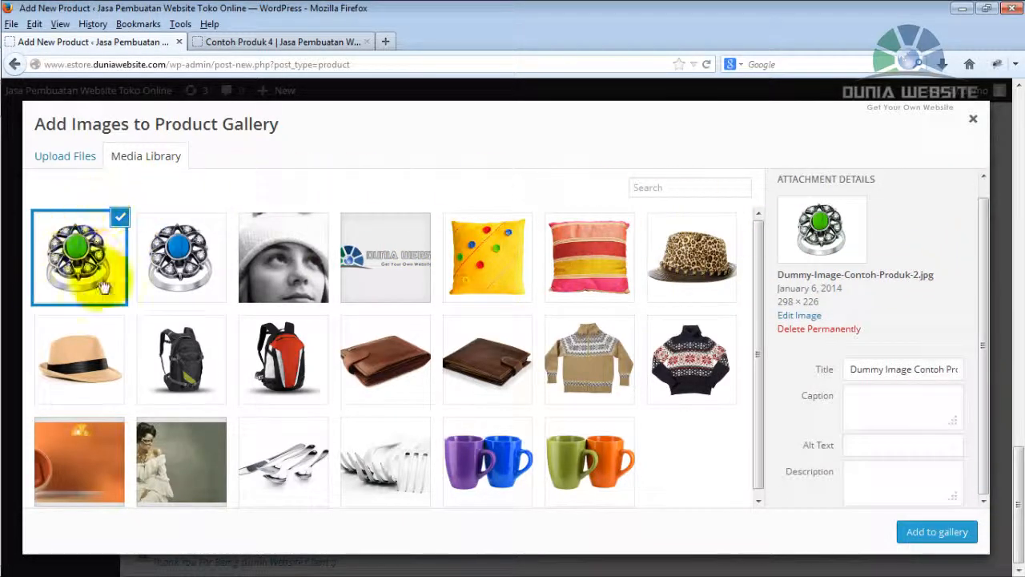
click(935, 533)
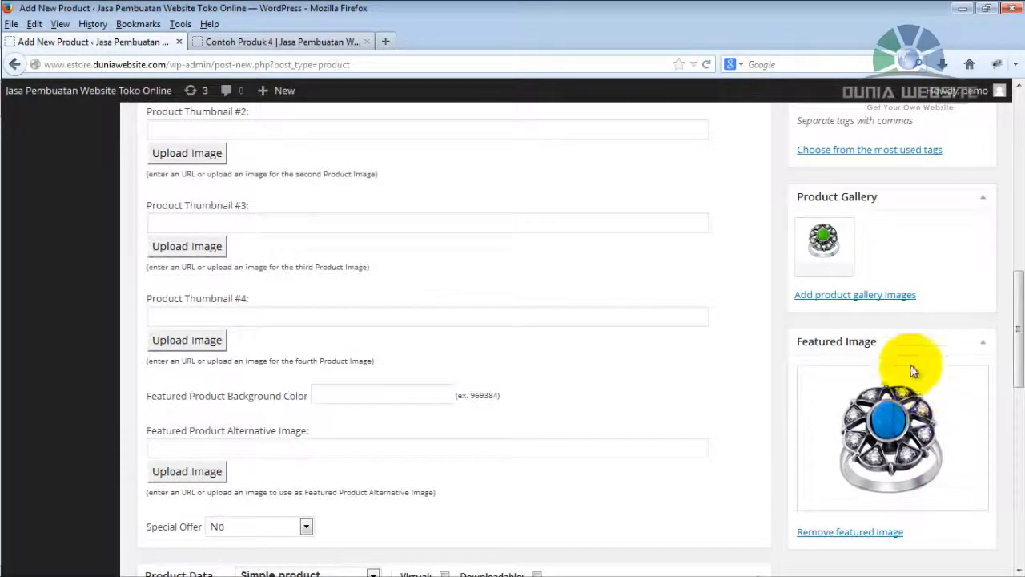
Add the blue ring picture Dummy-Image-Contoh-Produk-1.jpg to the product gallery as well
click(875, 293)
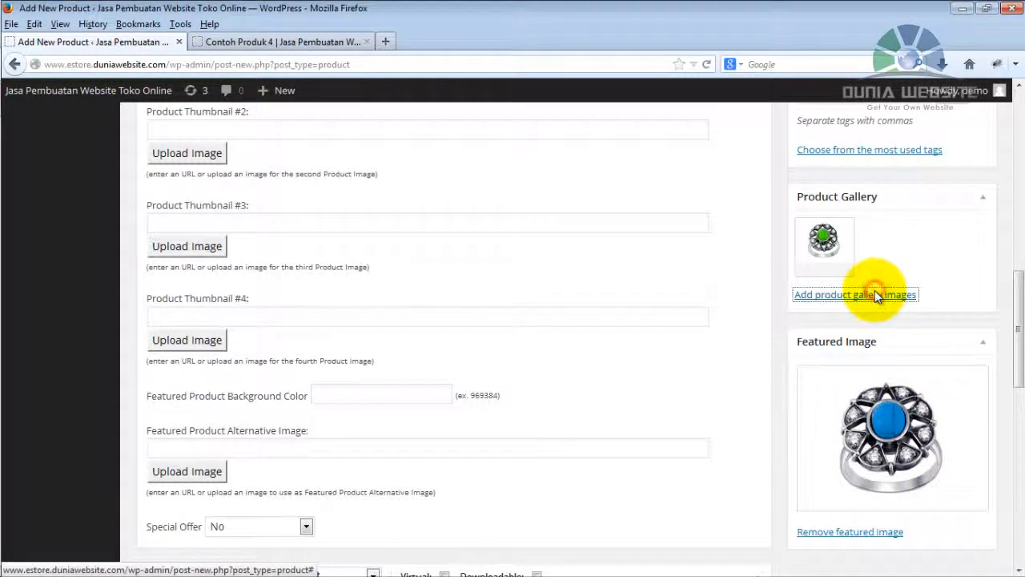
click(184, 253)
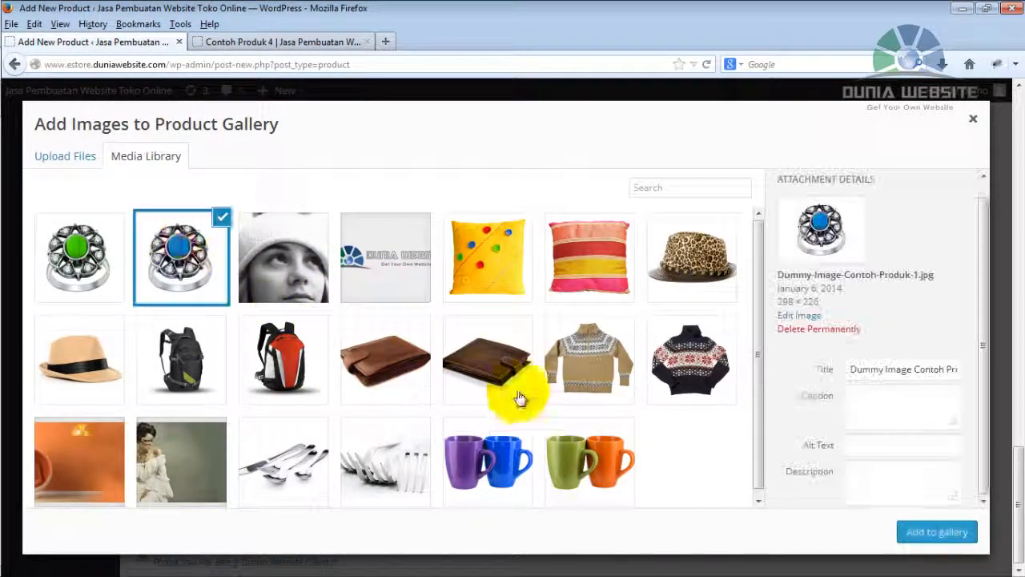
click(941, 535)
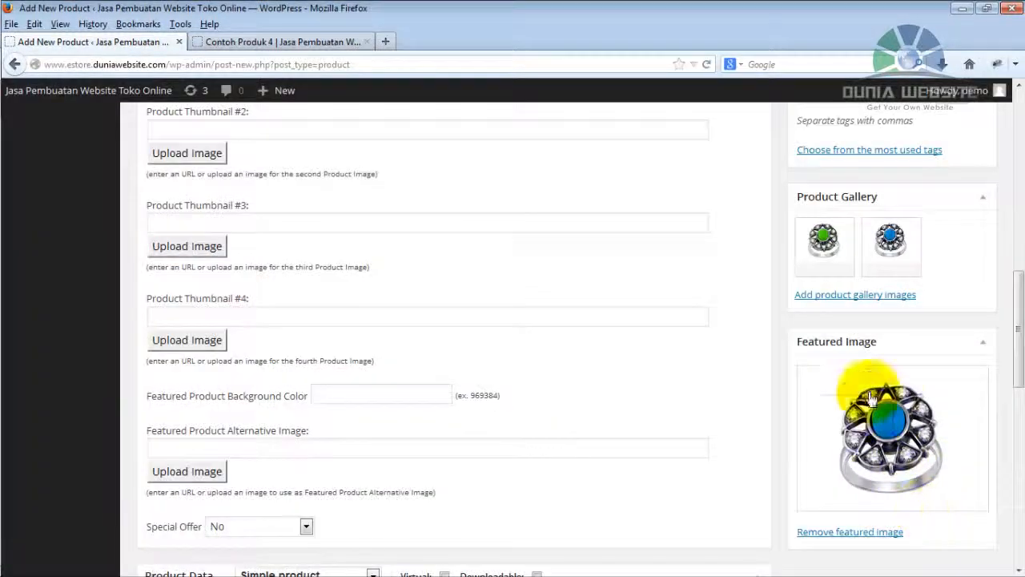
mouse_move(893, 249)
drag(907, 248, 780, 261)
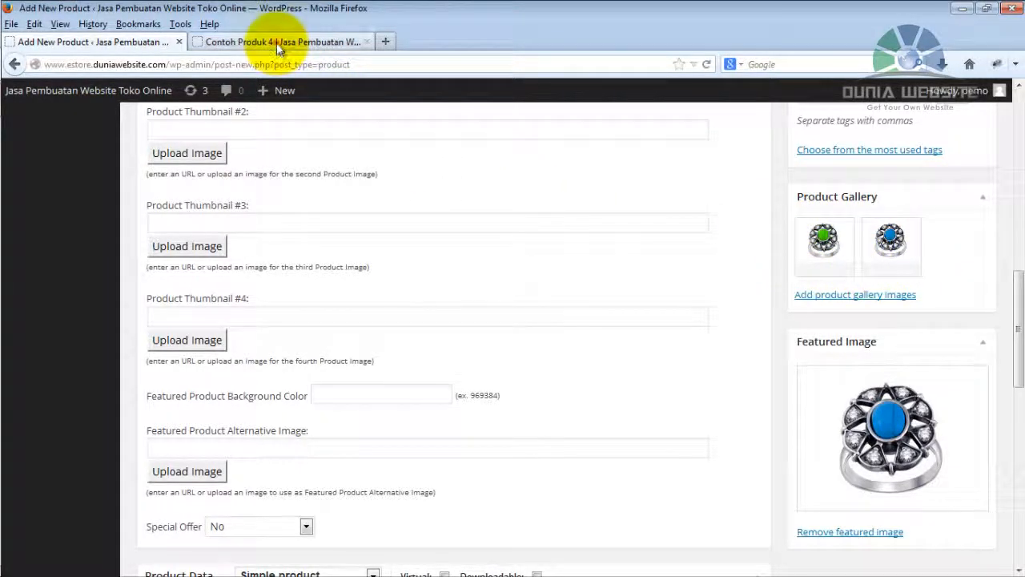
Check where the gallery thumbnail and the short description appear on the Contoh Produk 4 store page
click(276, 42)
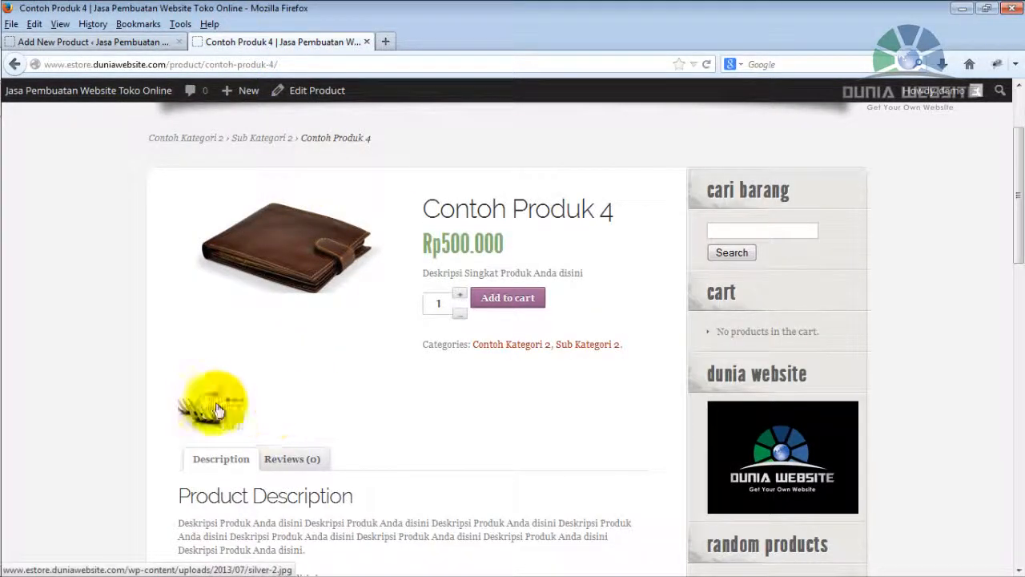
click(145, 44)
drag(1017, 295, 1014, 395)
scroll(1012, 398, down, 7)
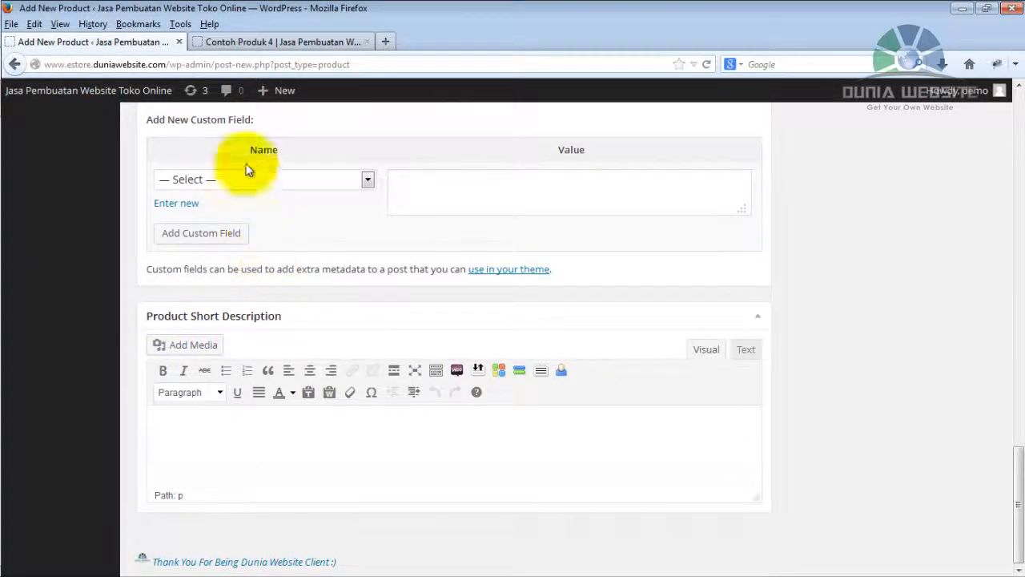
click(270, 41)
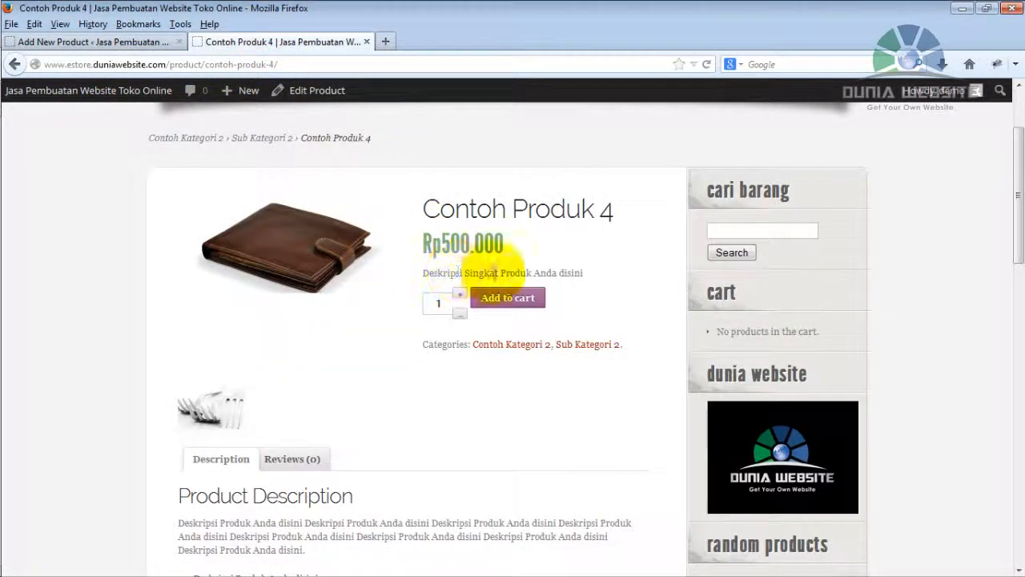
click(102, 42)
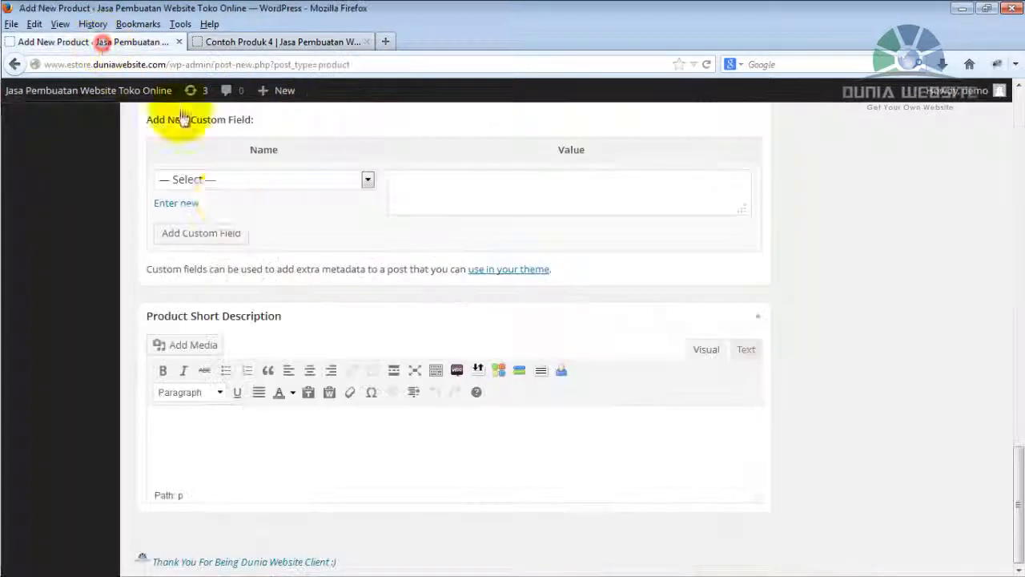
Enter "Cincin permata raja minyak" as the product short description
click(238, 462)
text(Cincin perma)
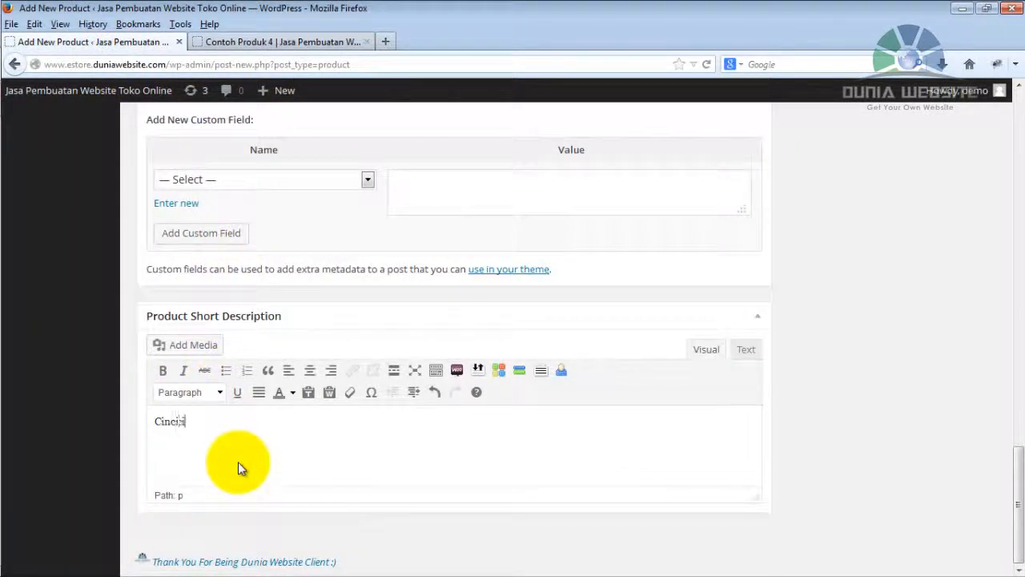
text(ta raja minyak)
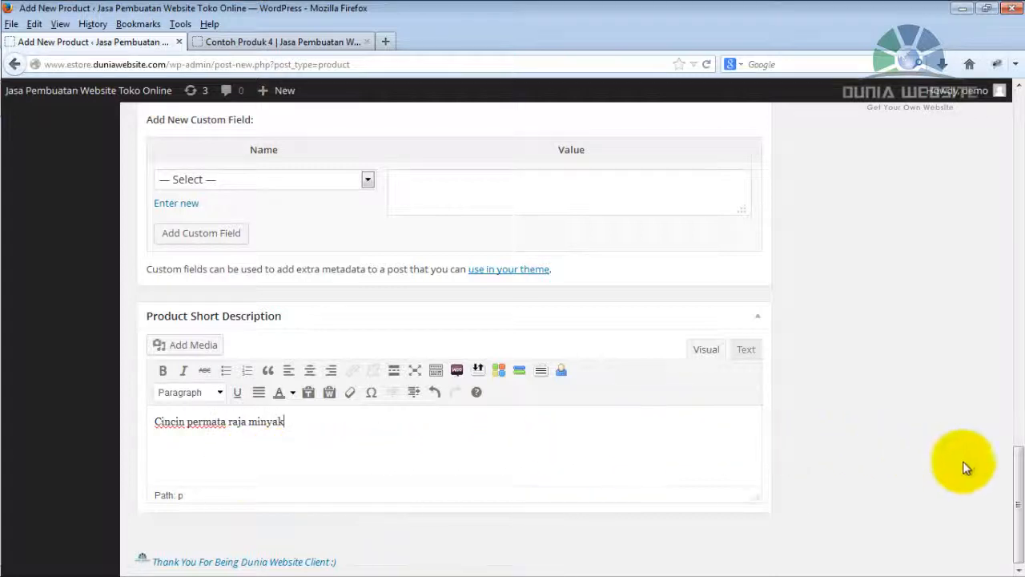
Publish the Cincin Permata product
drag(1017, 476, 1016, 132)
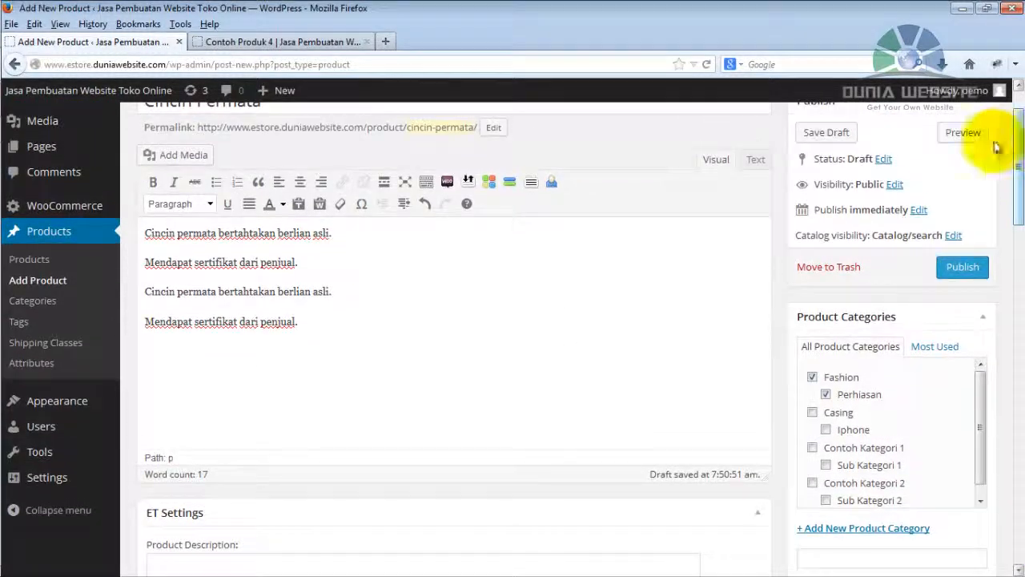
click(957, 266)
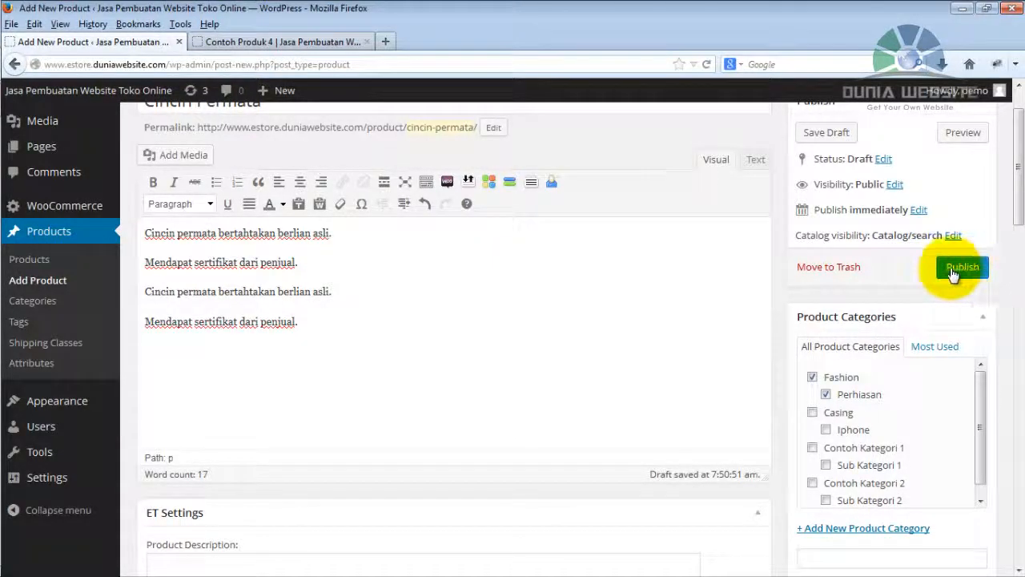
click(954, 268)
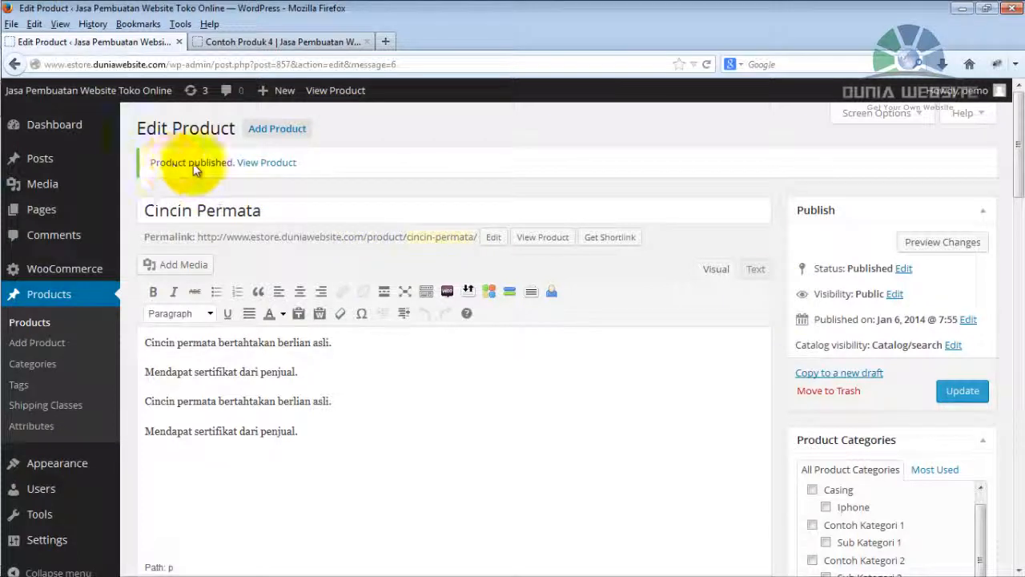
Open the published Cincin Permata store page in a new tab and review its images, price and description
right_click(267, 167)
click(347, 173)
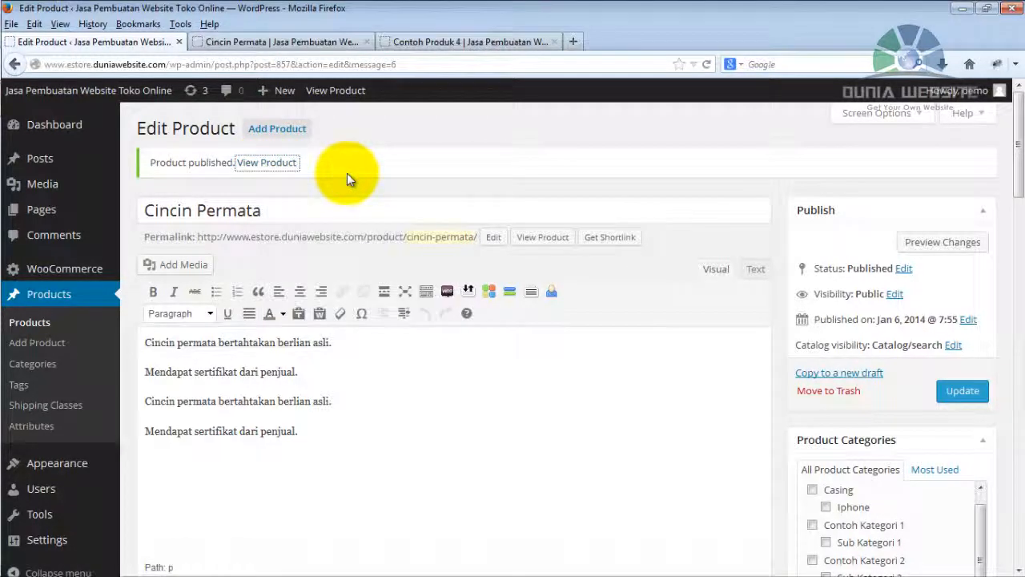
click(276, 44)
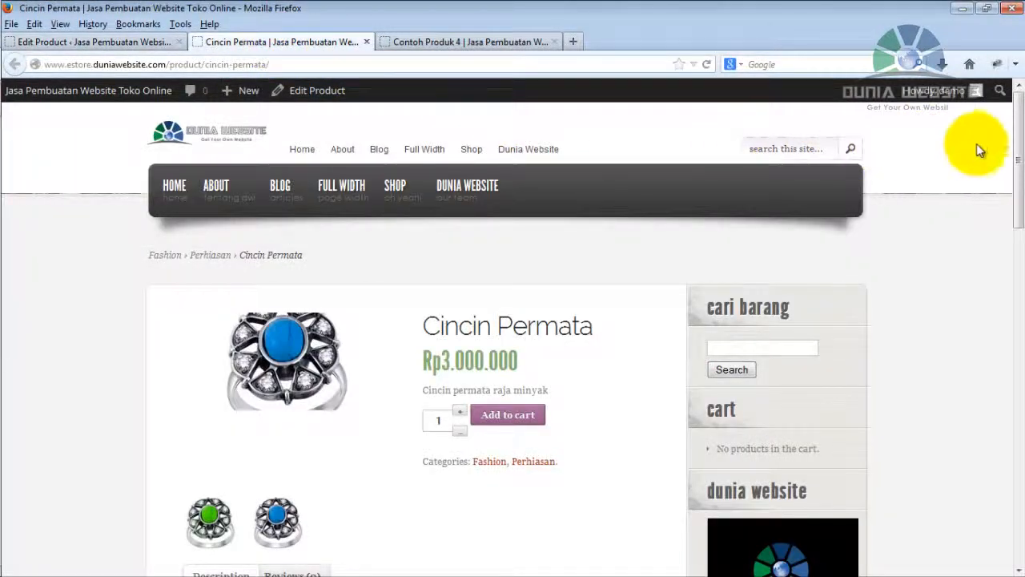
drag(1011, 144, 1014, 184)
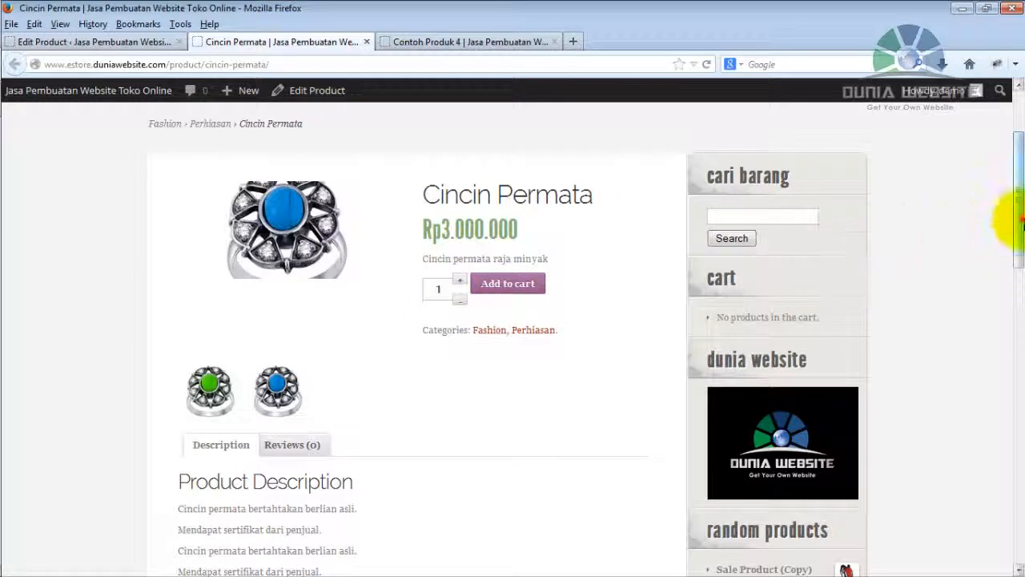
scroll(1010, 217, down, 5)
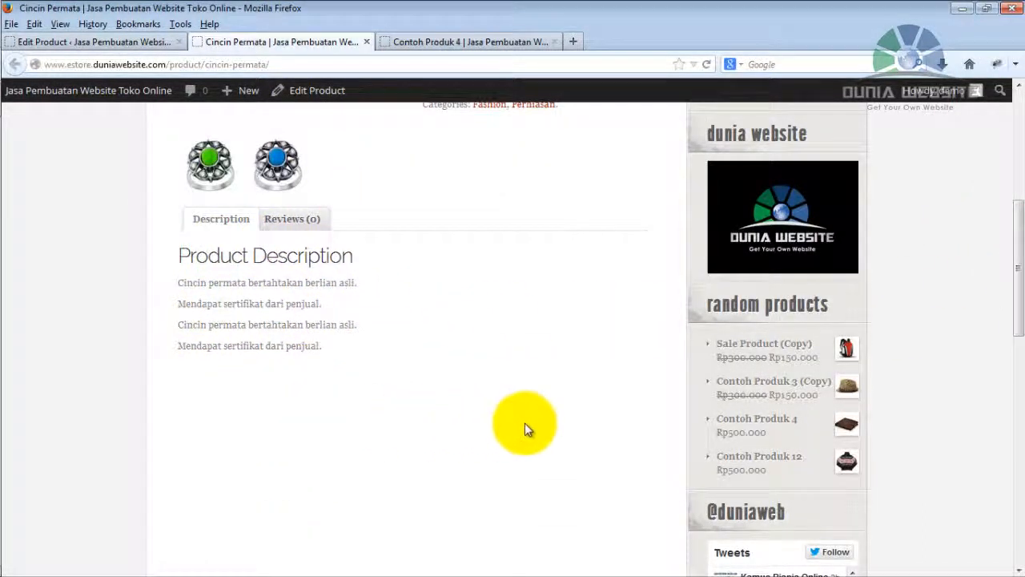
Compare the product's categories, title and description in the editor with the Cincin Permata store page
click(143, 43)
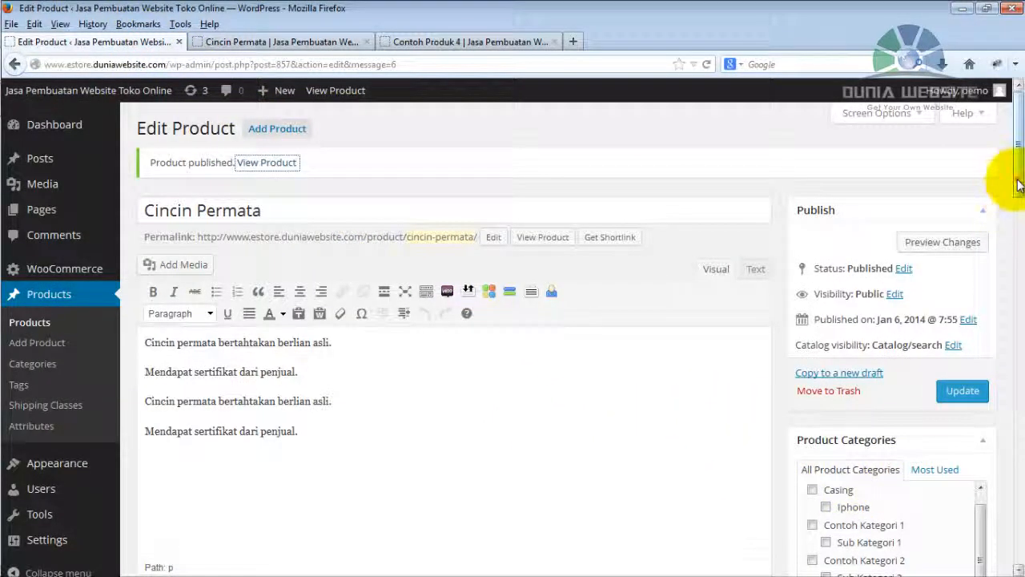
scroll(1018, 184, down, 4)
click(813, 404)
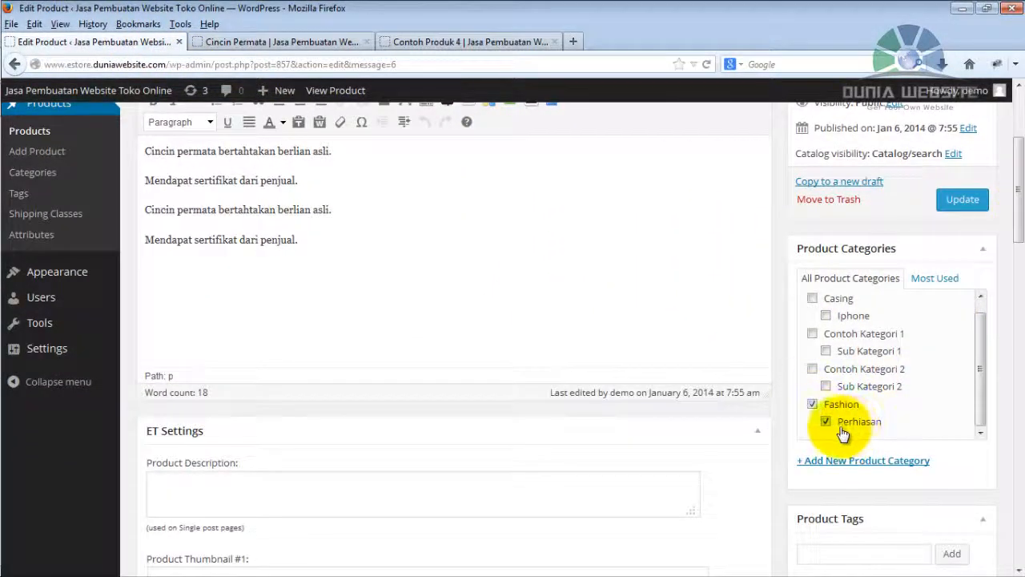
drag(1019, 206, 1019, 172)
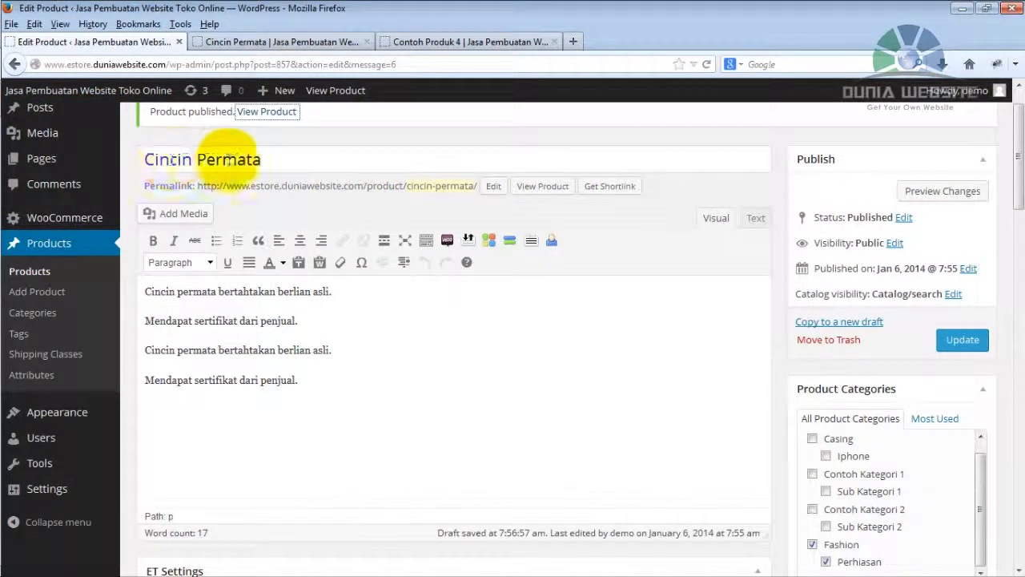
click(297, 45)
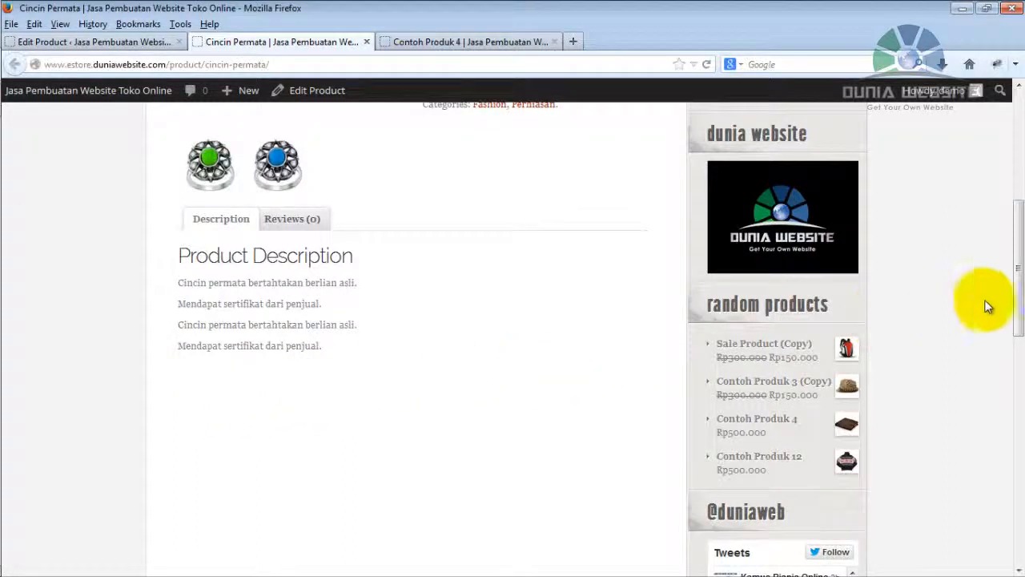
scroll(1014, 240, up, 4)
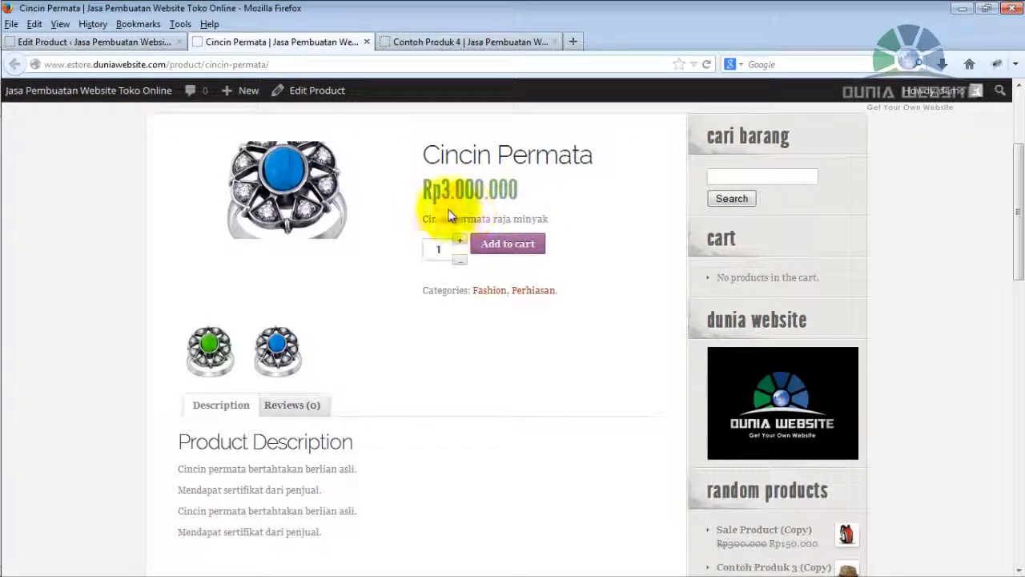
Set the Cincin Permata product's sale price to 1500000 rupiah
click(101, 42)
drag(1016, 149, 1017, 410)
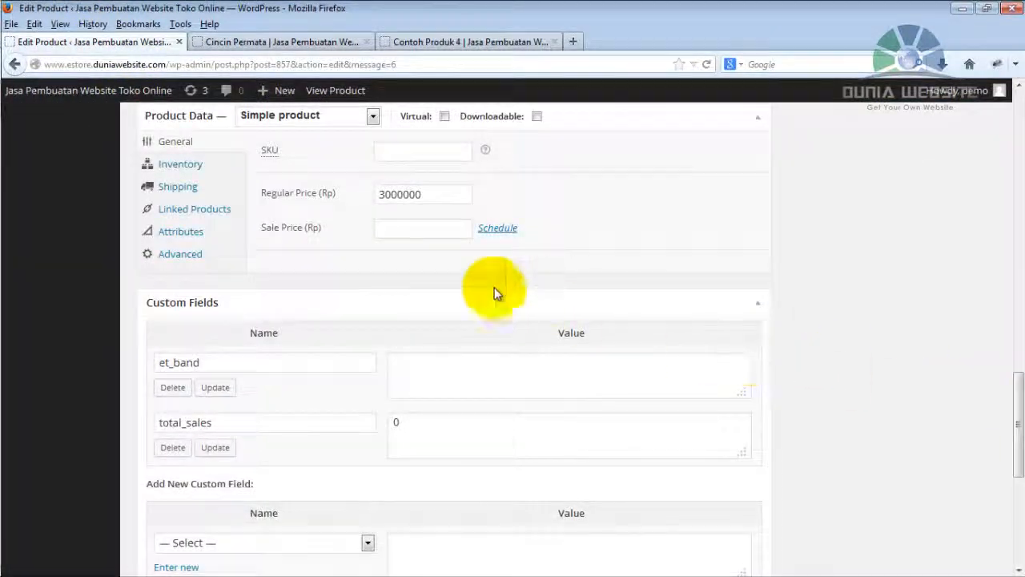
click(393, 232)
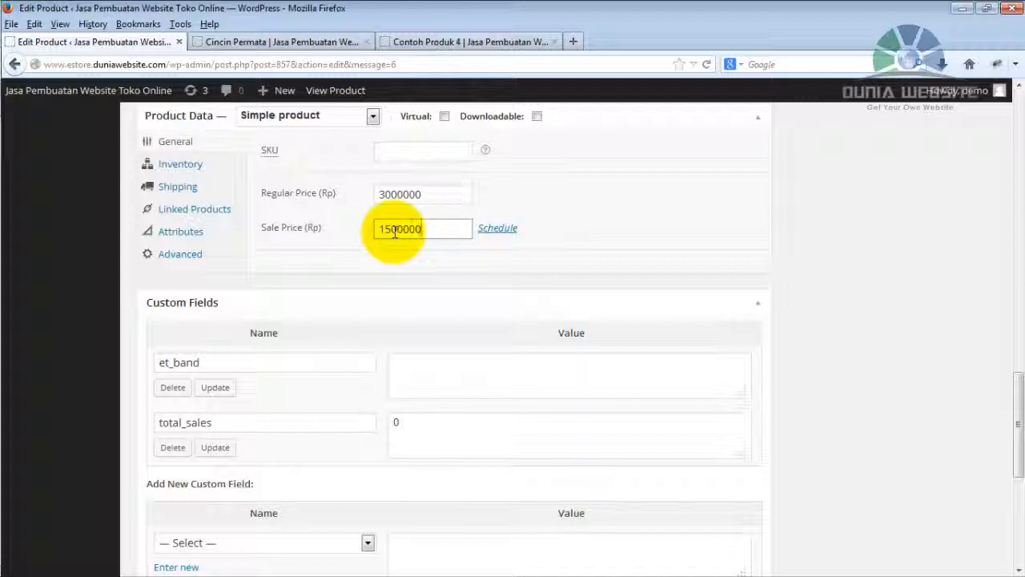
Set the product's Special Offer option to On Sale
drag(1017, 411, 1017, 385)
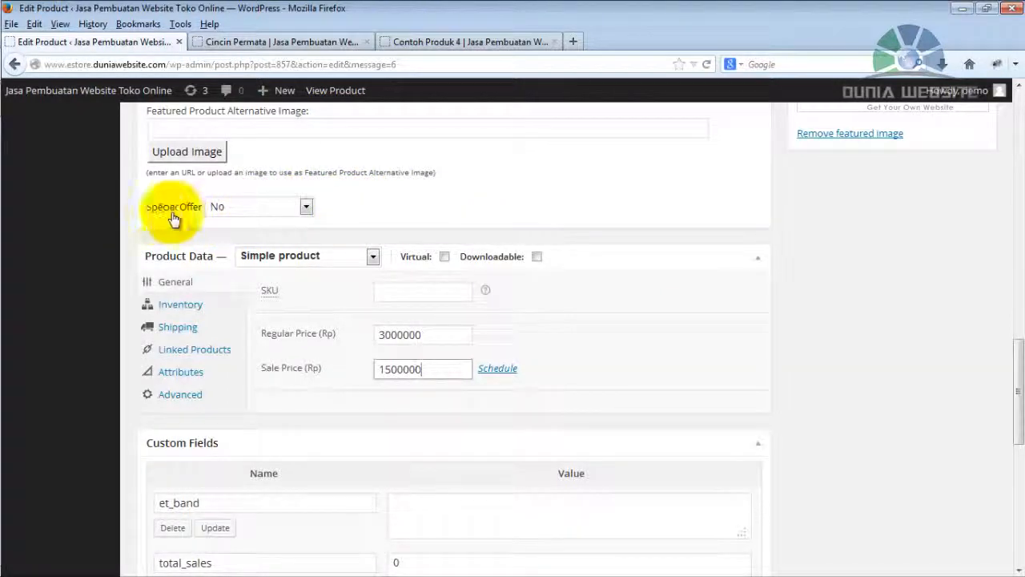
click(247, 208)
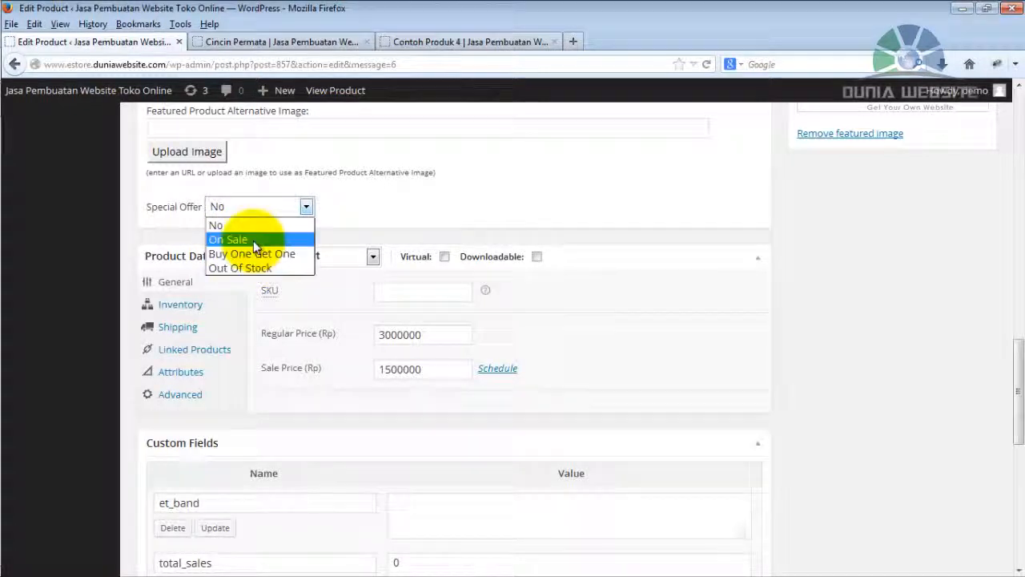
click(253, 240)
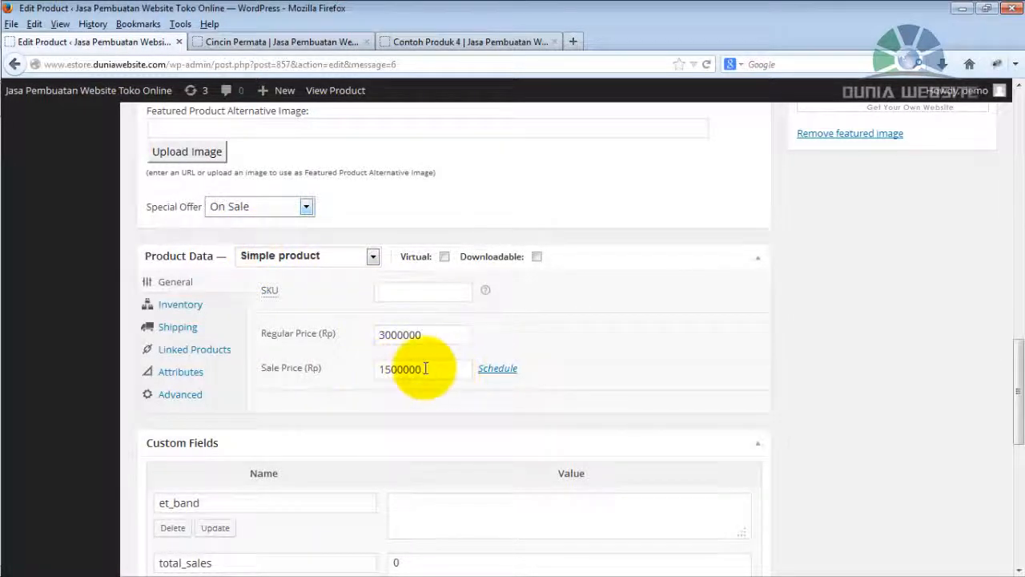
Review the Cincin Permata store page before the sale changes are saved
click(333, 45)
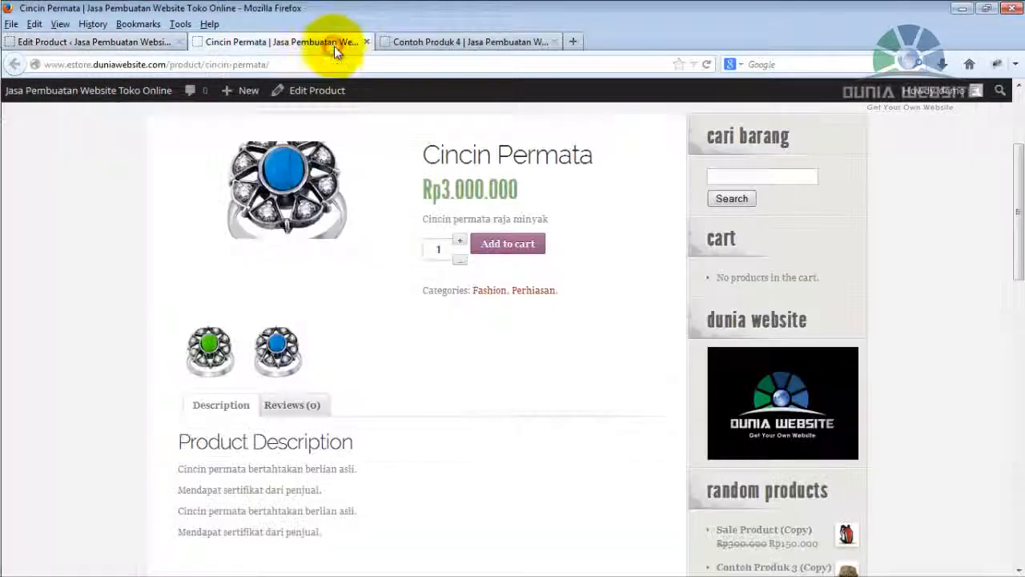
scroll(1013, 232, up, 2)
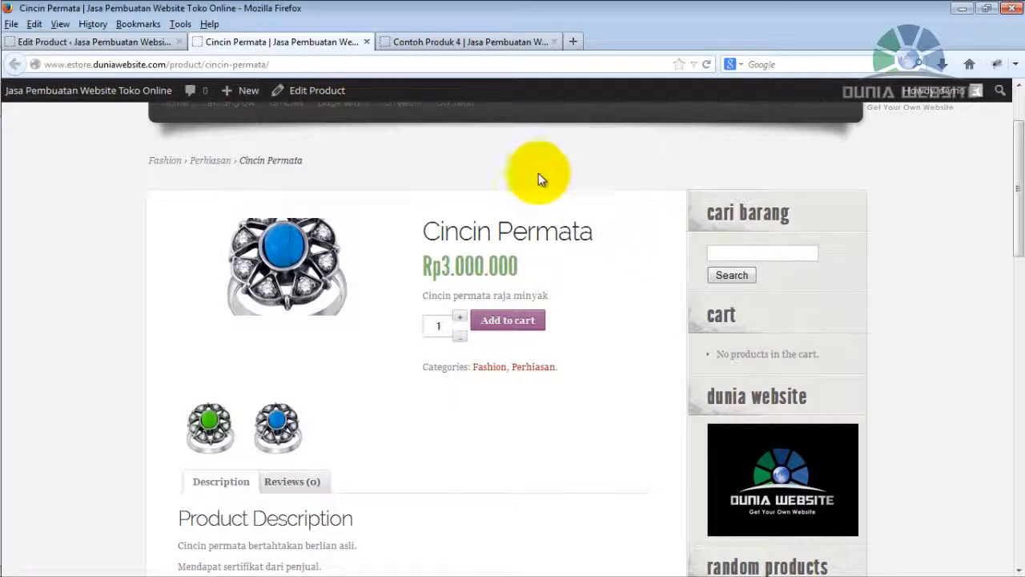
scroll(1013, 236, up, 3)
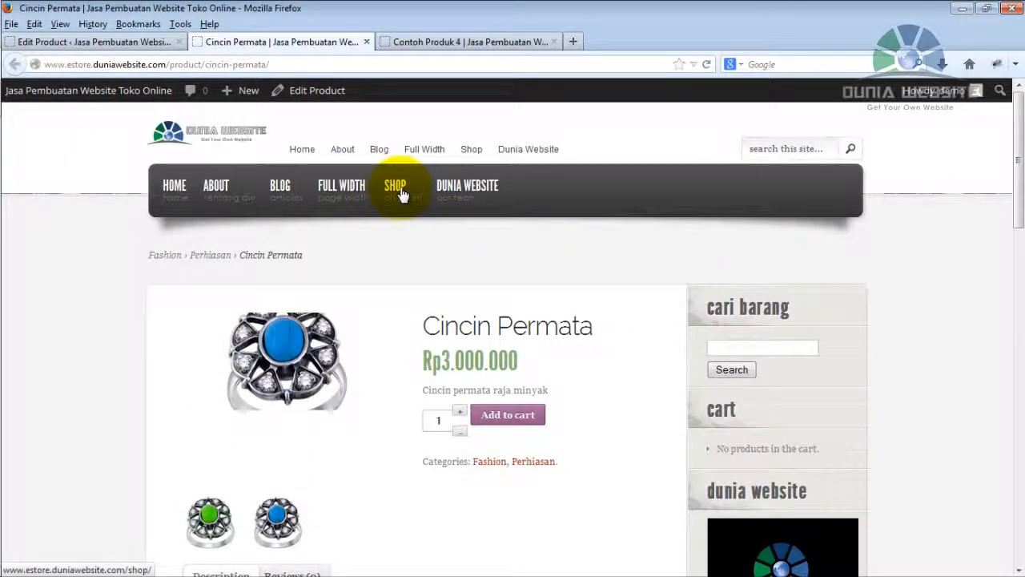
Choose In stock as the product's stock status in its inventory settings and update the product
click(107, 41)
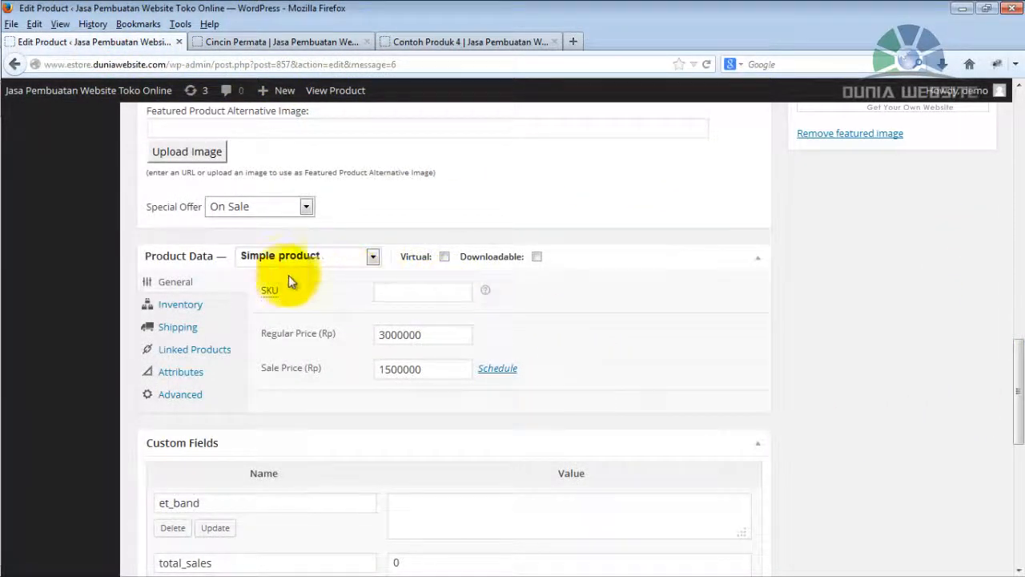
click(192, 310)
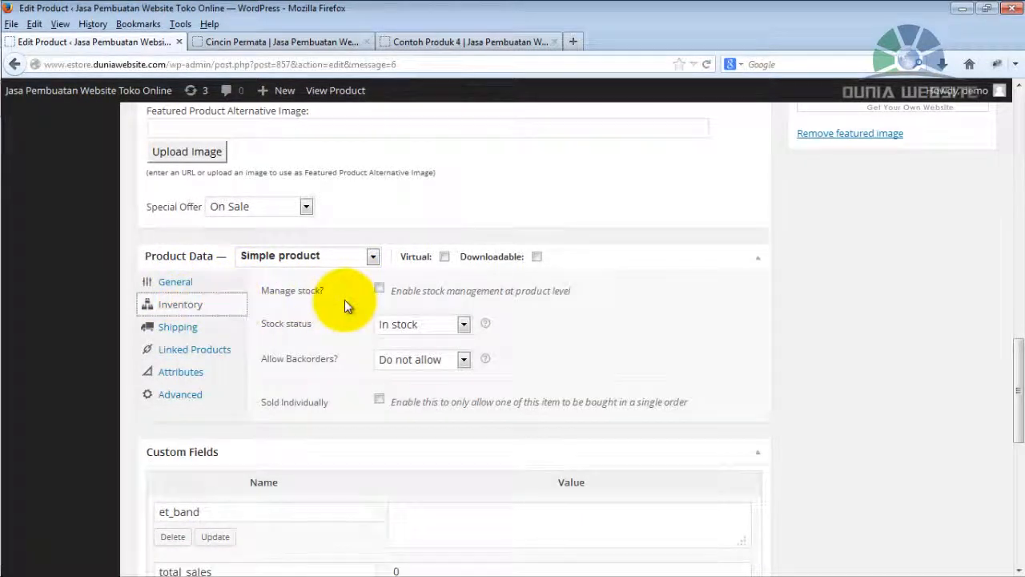
click(401, 323)
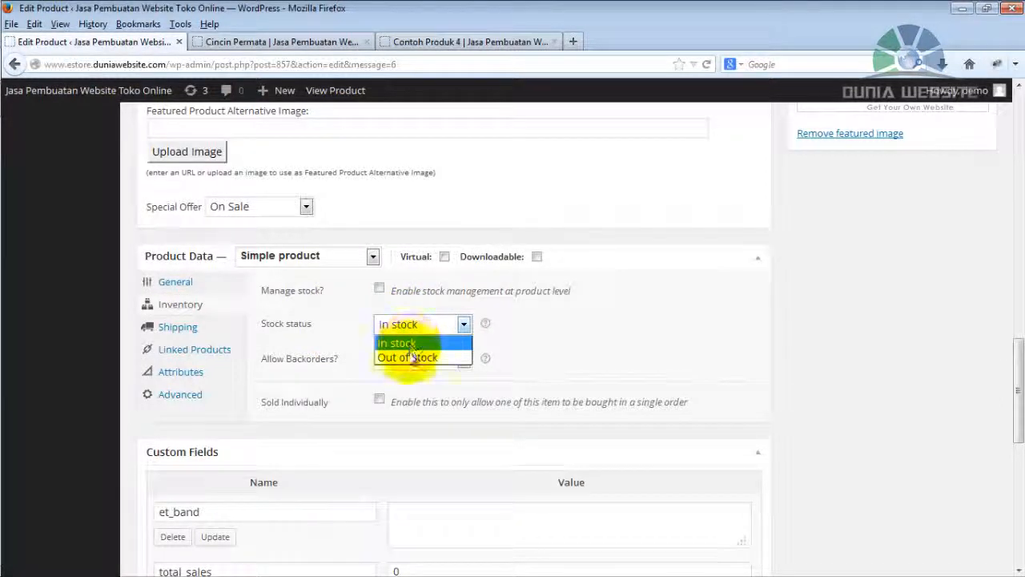
click(403, 342)
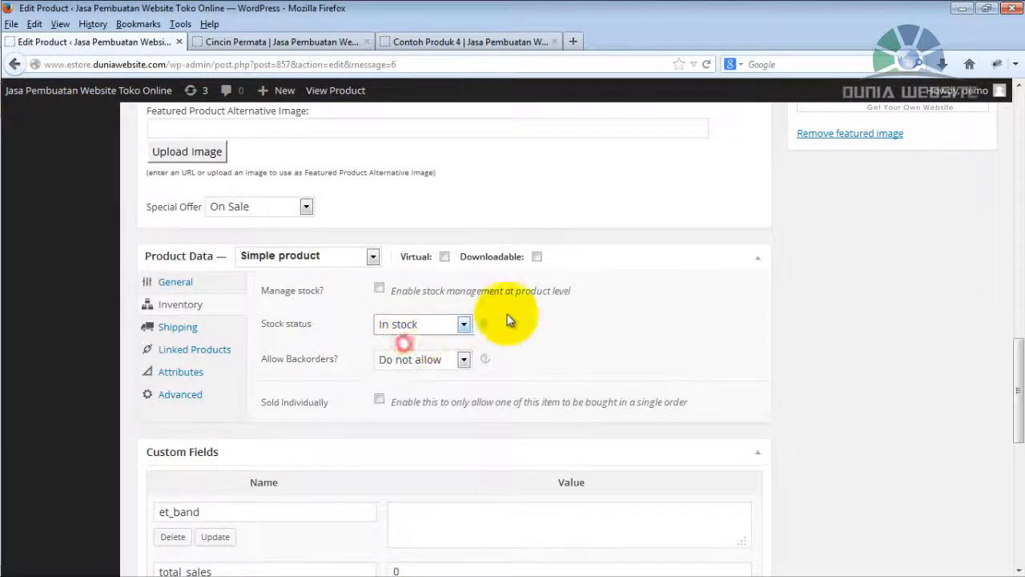
drag(1017, 352, 1011, 104)
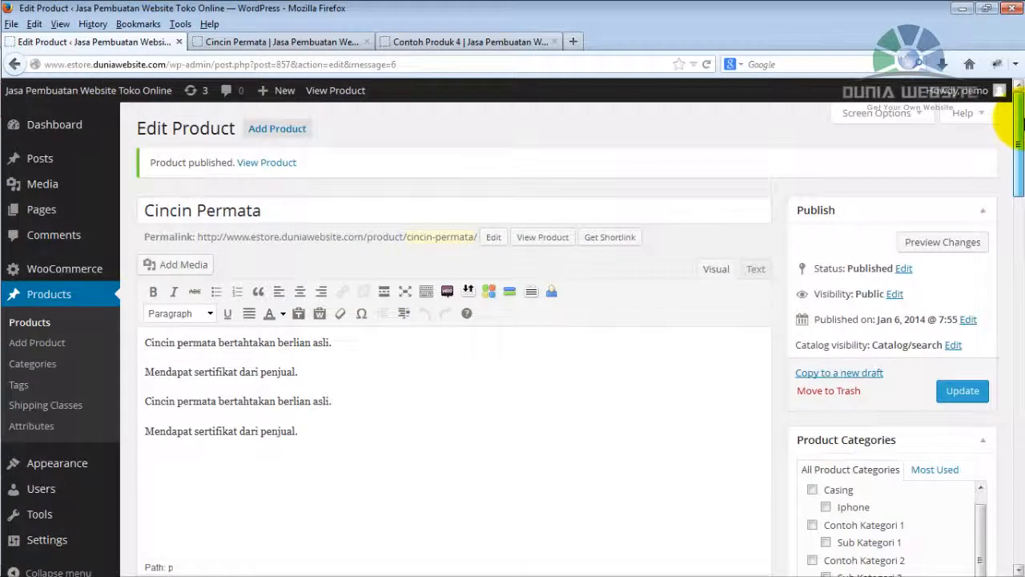
click(963, 393)
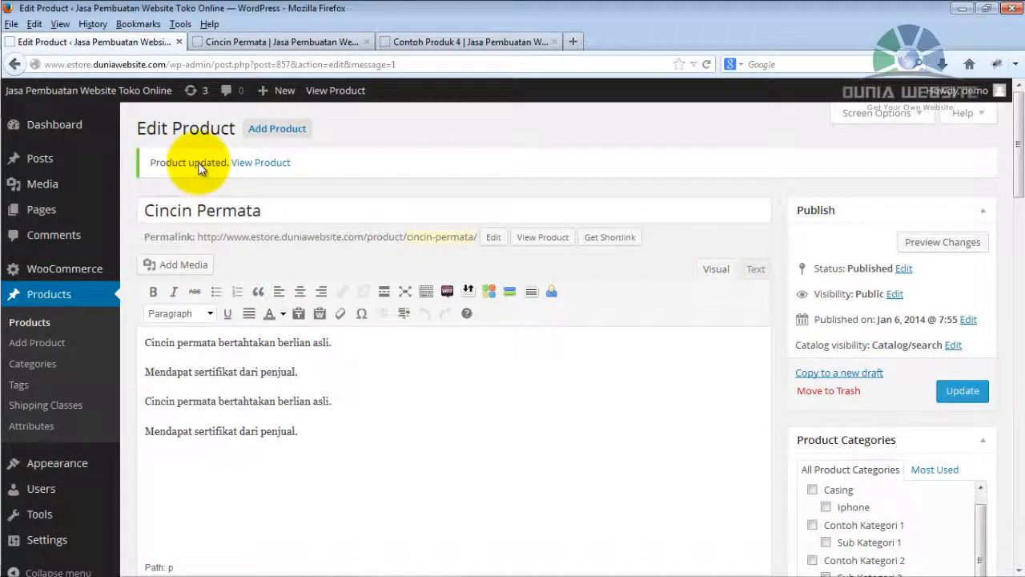
Check the sale price and sale ribbon on the Cincin Permata store page and in the Shop listing
click(287, 41)
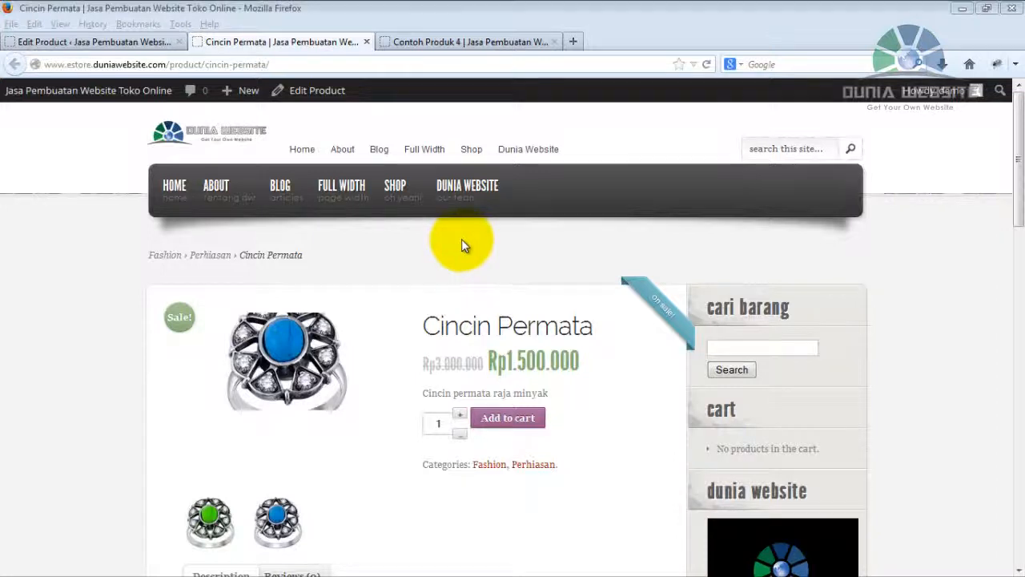
right_click(397, 189)
click(427, 199)
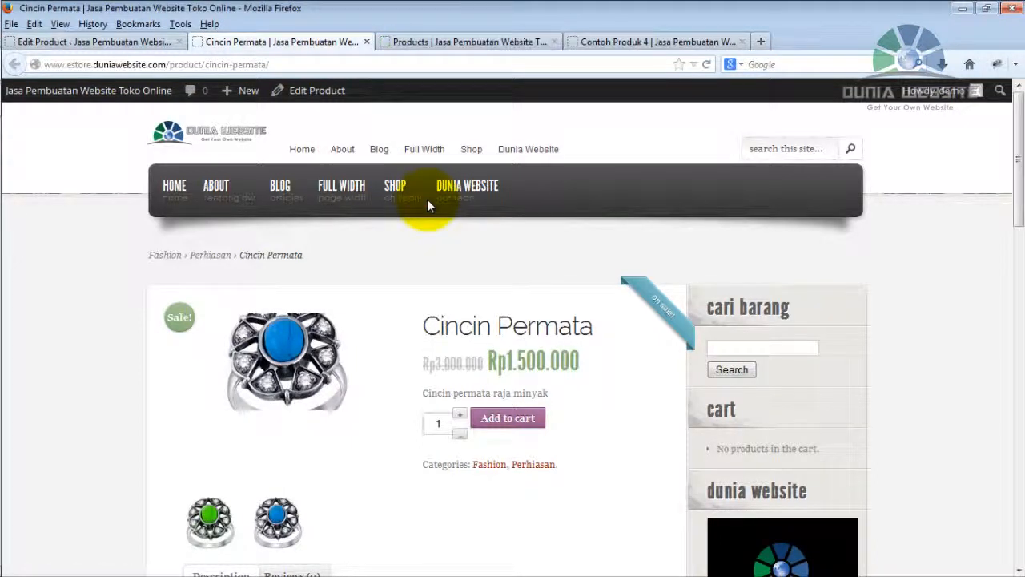
click(450, 45)
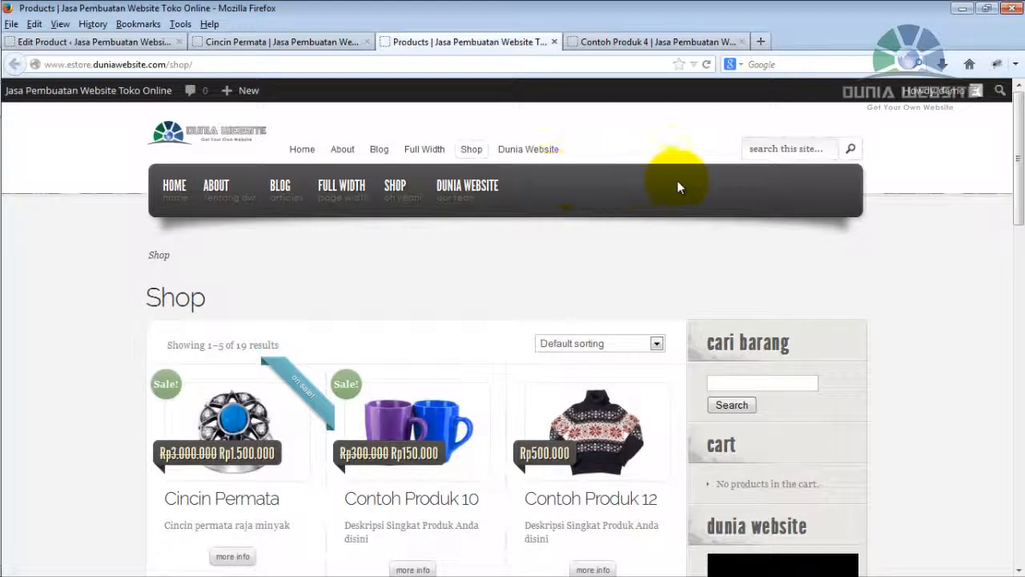
scroll(1007, 161, down, 3)
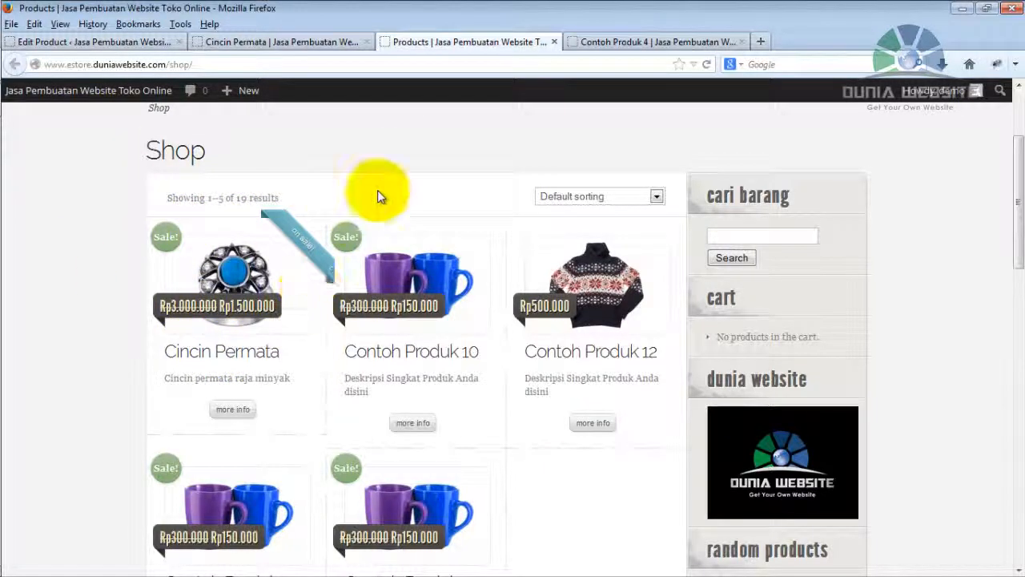
Return to the product editor and close the Shop and Contoh Produk 4 pages
click(152, 42)
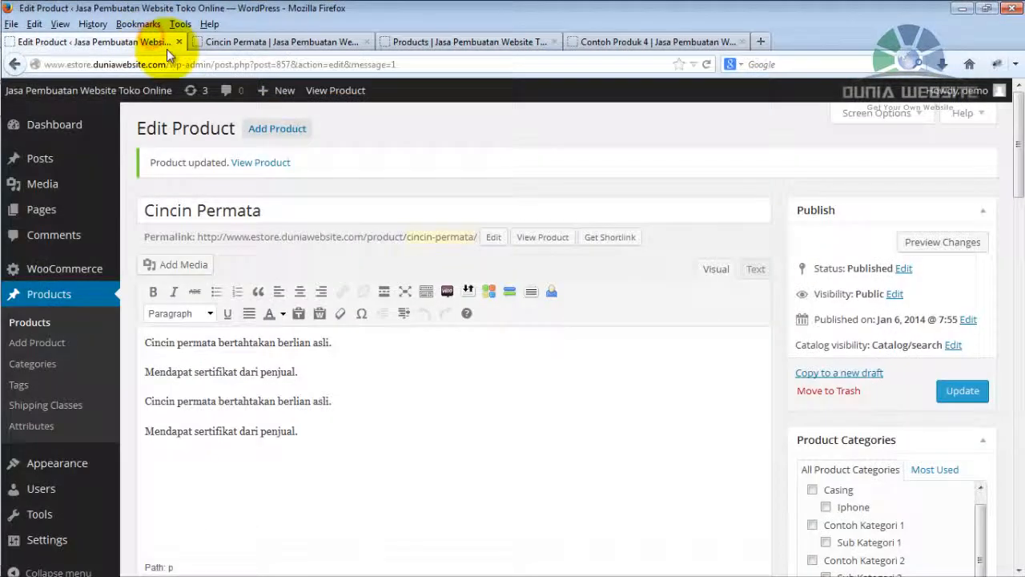
click(552, 42)
click(552, 41)
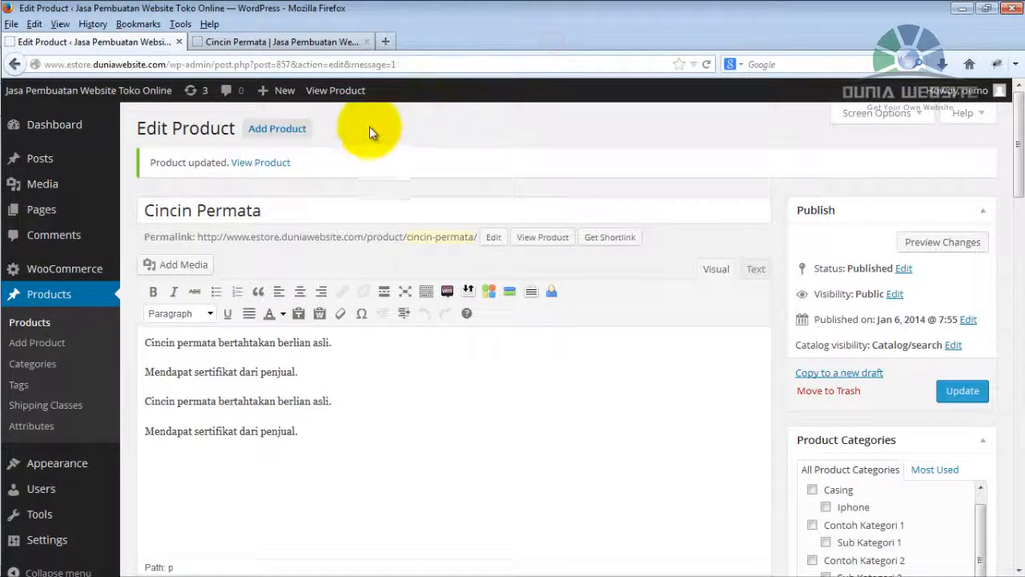
Move the Cincin Permata product to the trash from the list of all products
click(30, 328)
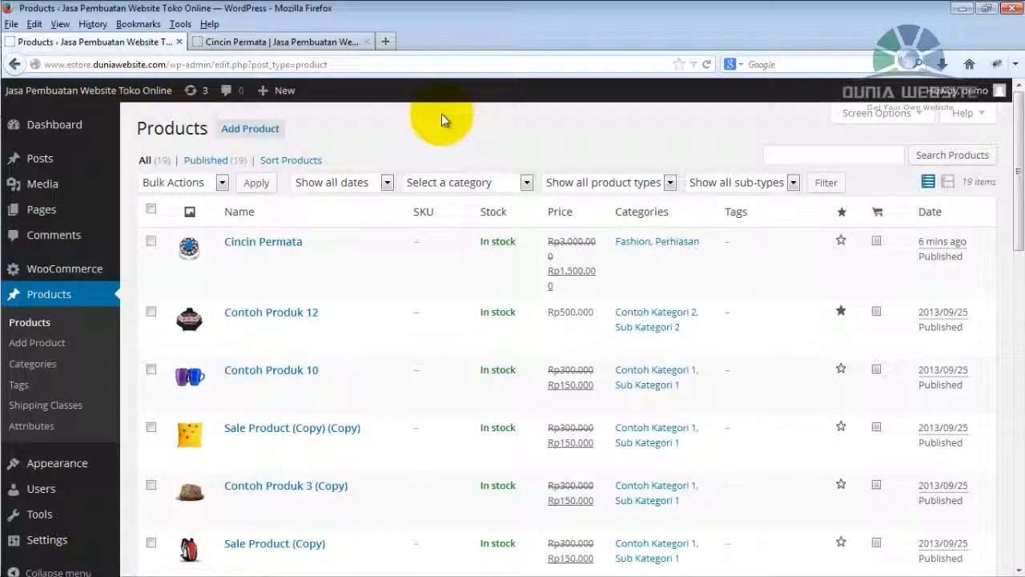
mouse_move(264, 248)
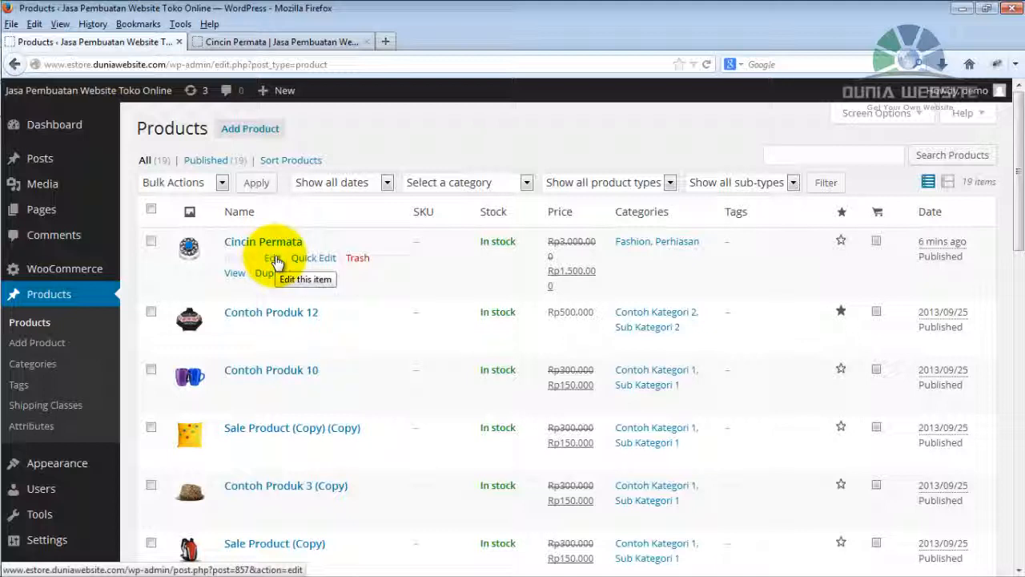
click(353, 262)
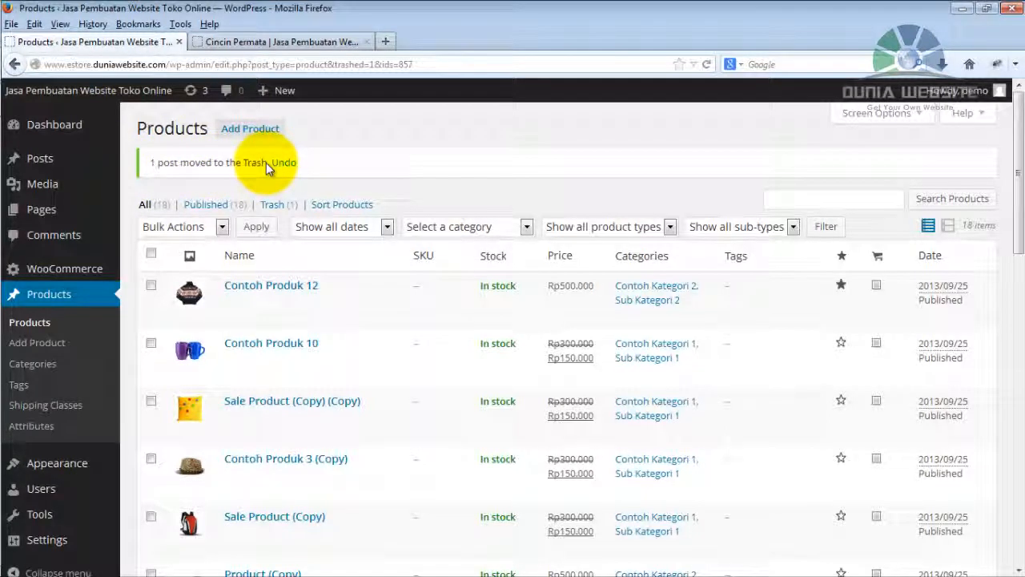
View the trashed products and examine the actions available for Cincin Permata
click(284, 208)
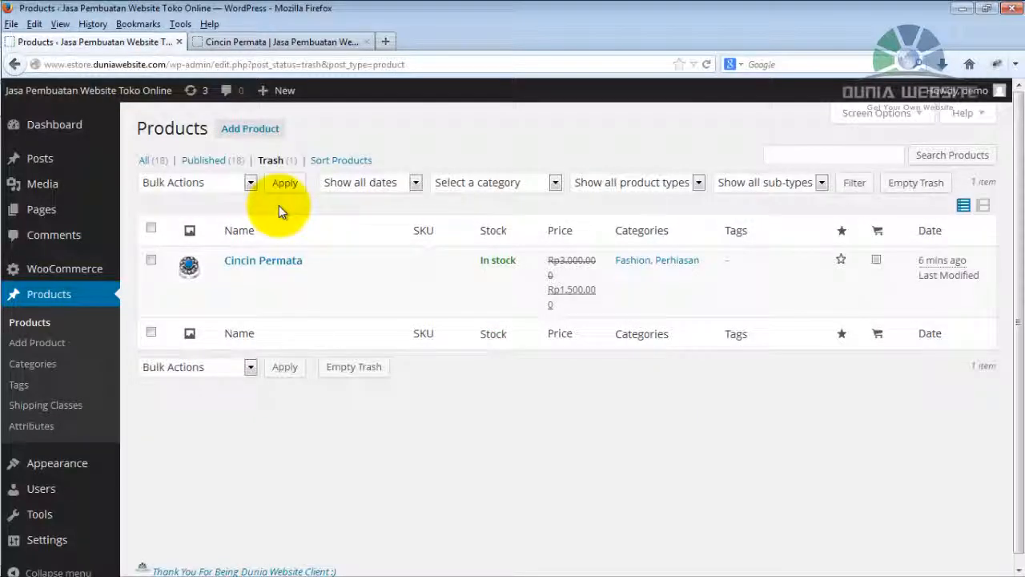
mouse_move(236, 266)
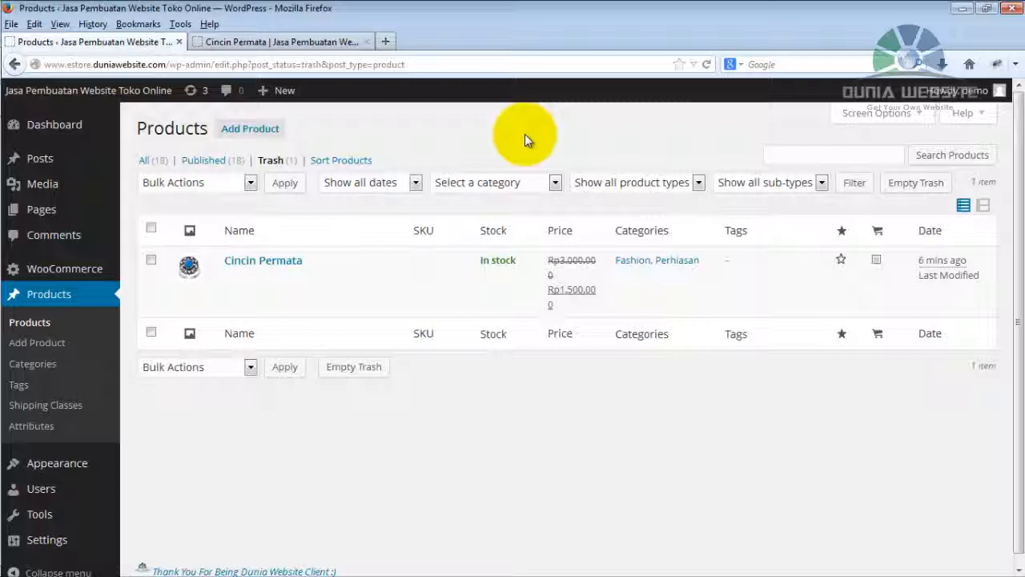
mouse_move(67, 127)
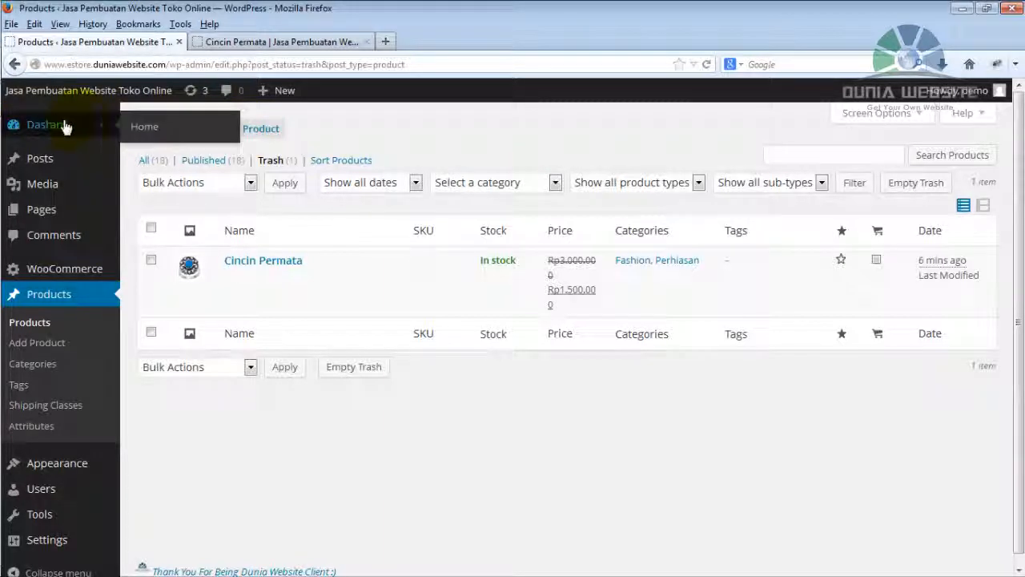